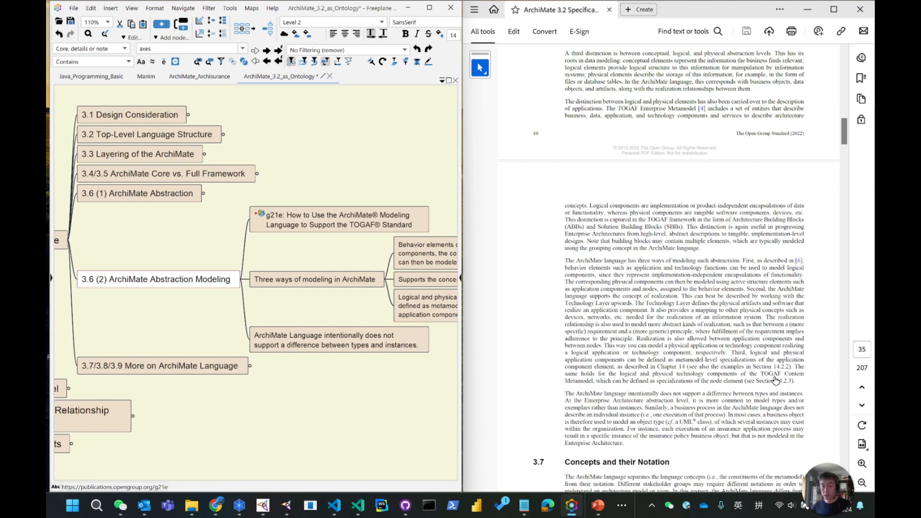
Read the ArchiMate specification passage on the three ways of modeling abstractions in the PDF.
{"action": "scroll", "coordinate": [716, 319], "scroll_direction": "down", "scroll_amount": 1}
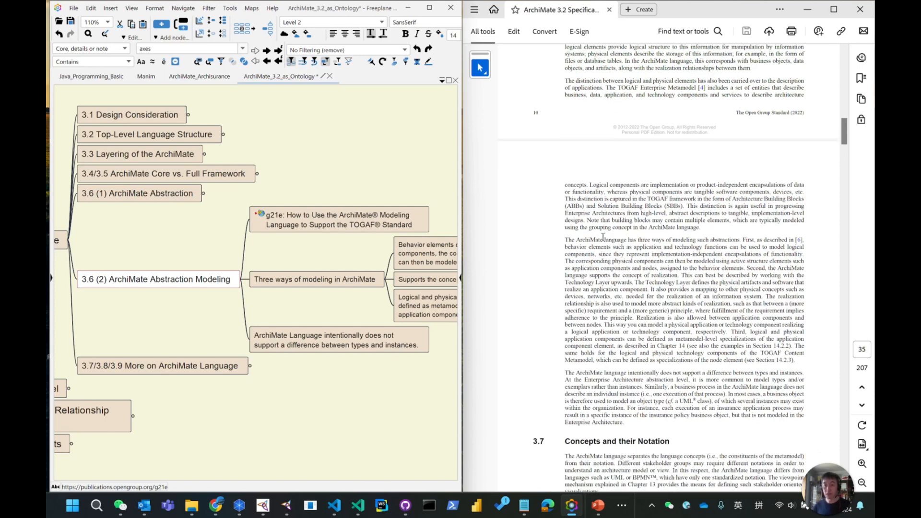
{"action": "left_click_drag", "start_coordinate": [567, 242], "coordinate": [634, 422]}
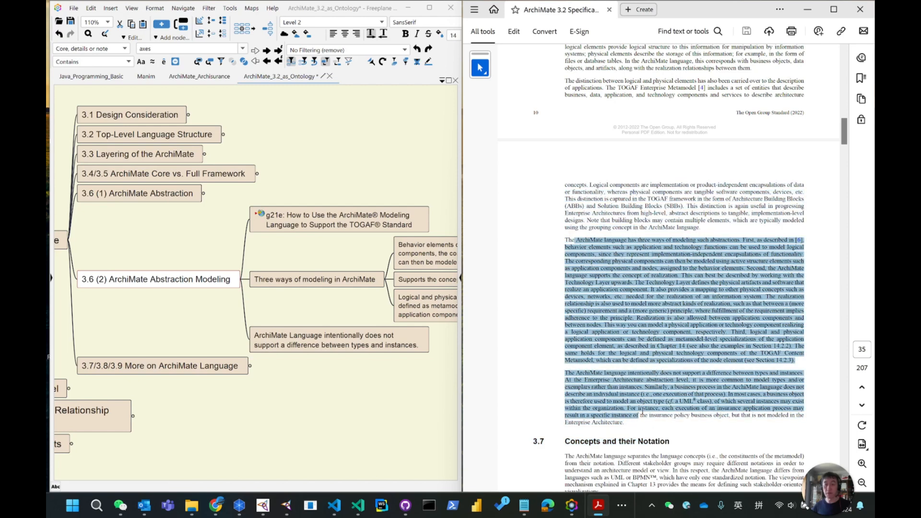
{"action": "left_click", "coordinate": [738, 248]}
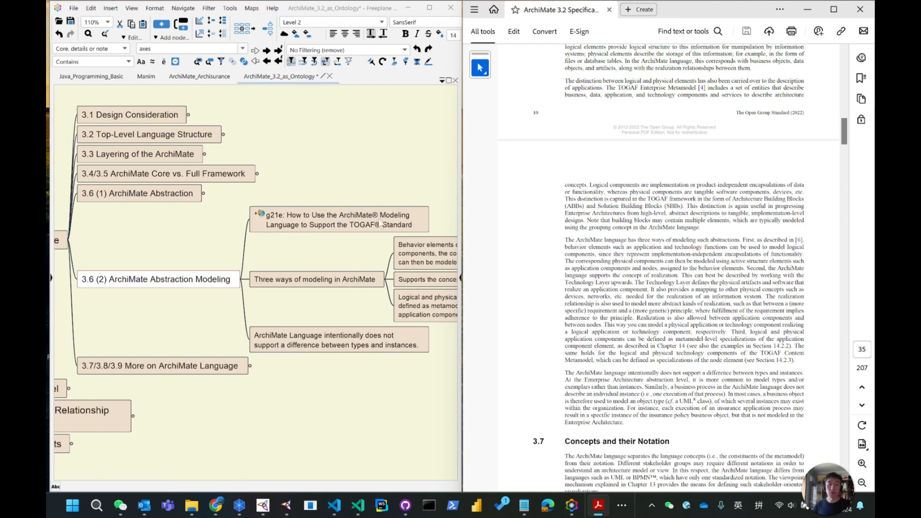
Open the g21e link from the mind-map node, review the publication page's description, then close the browser tab.
{"action": "left_click", "coordinate": [262, 216]}
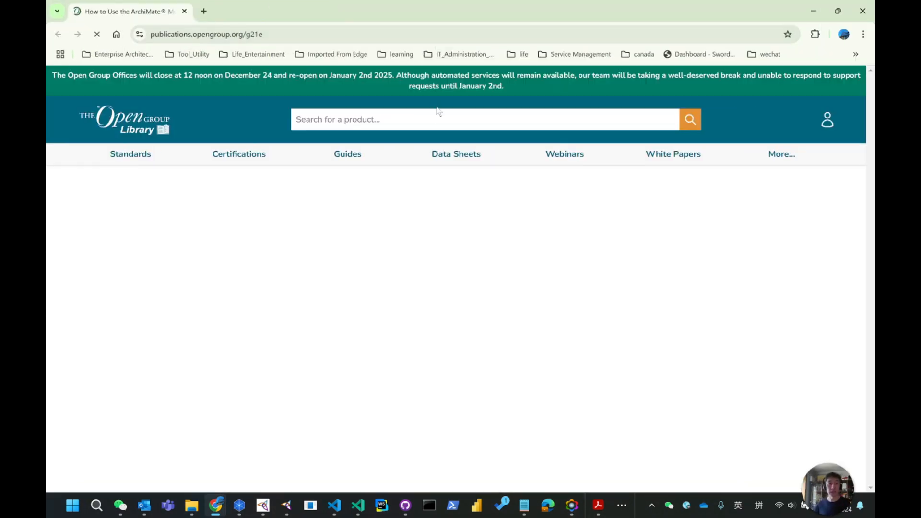
{"action": "scroll", "coordinate": [509, 308], "scroll_direction": "down", "scroll_amount": 6}
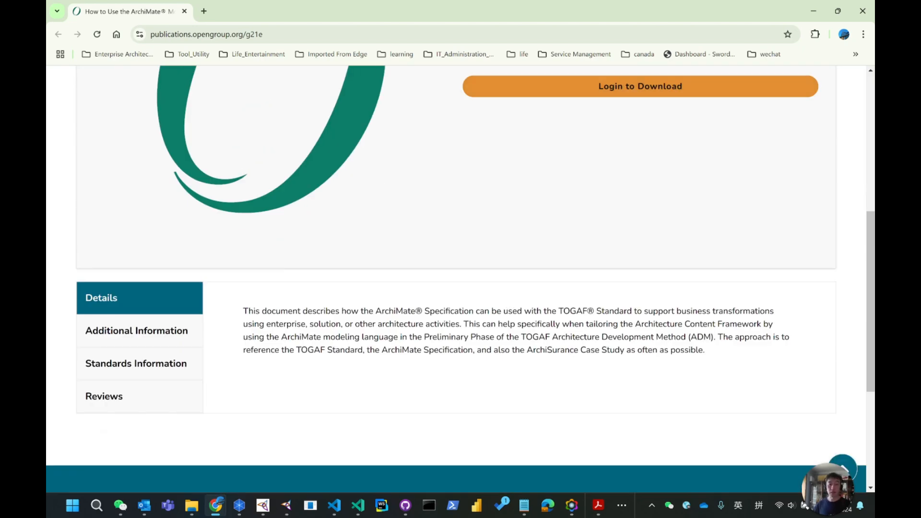
{"action": "left_click_drag", "start_coordinate": [384, 311], "coordinate": [354, 336]}
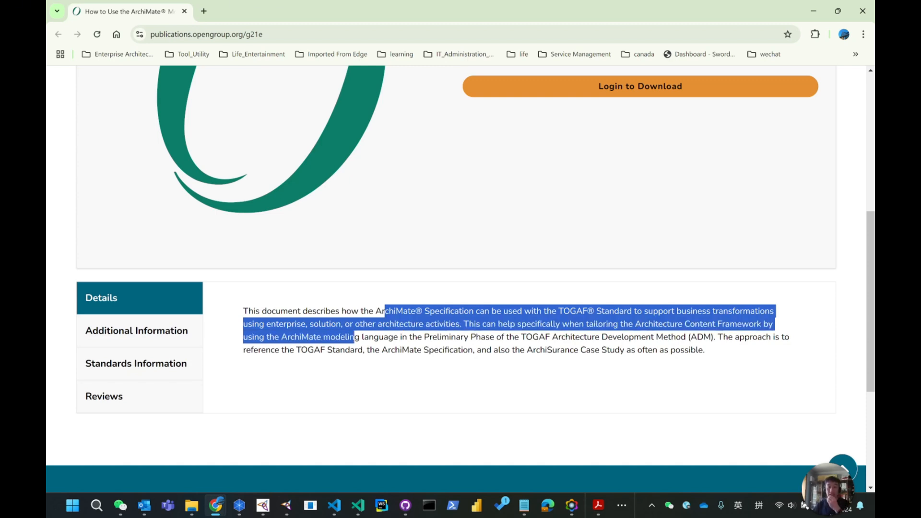
{"action": "scroll", "coordinate": [149, 285], "scroll_direction": "up", "scroll_amount": 5}
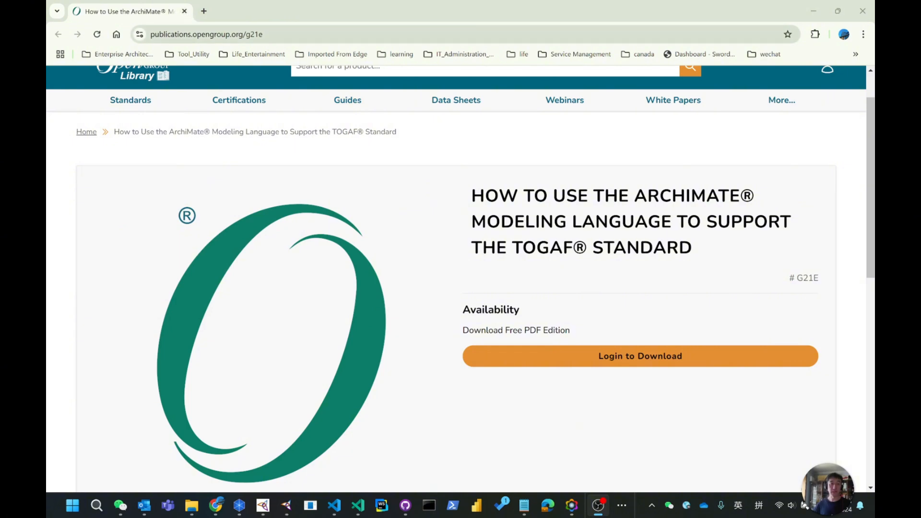
{"action": "double_click", "coordinate": [279, 34]}
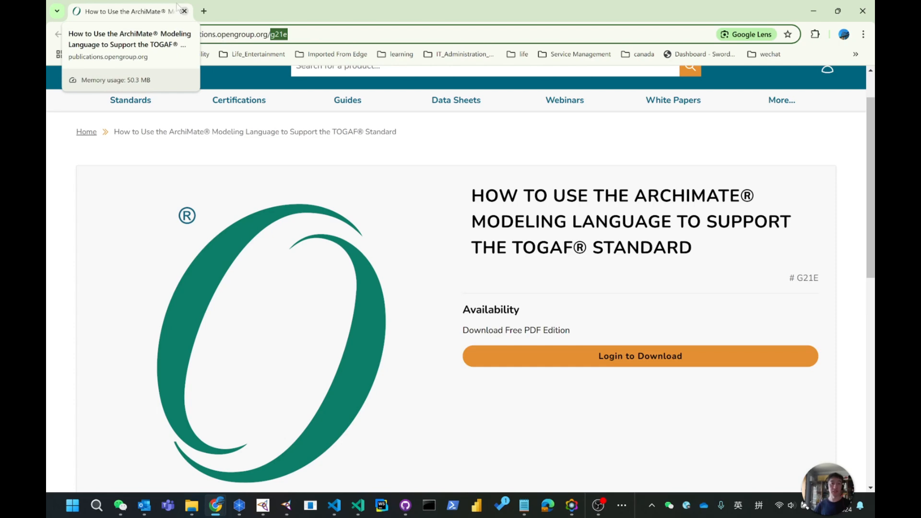
{"action": "left_click", "coordinate": [185, 12]}
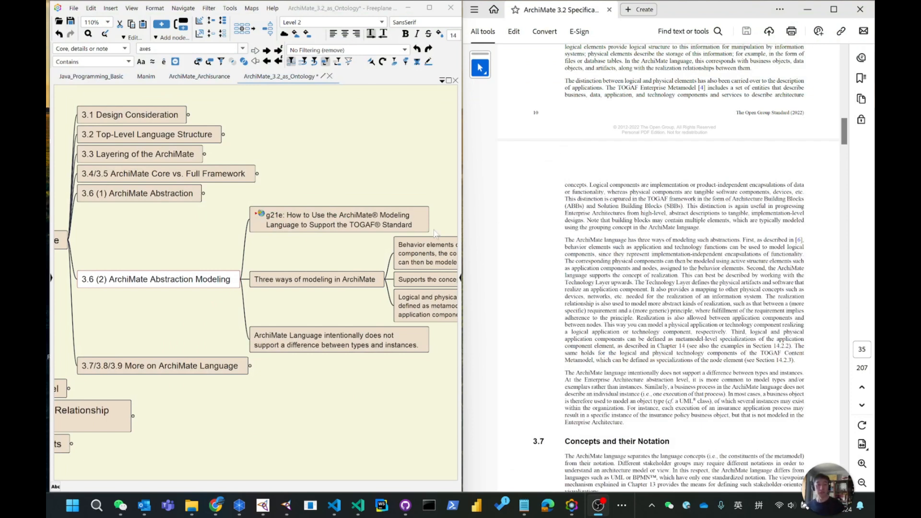
Highlight the phrase "three ways of modeling such abstractions" in the PDF alongside the matching mind-map note.
{"action": "left_click_drag", "start_coordinate": [344, 246], "coordinate": [207, 189]}
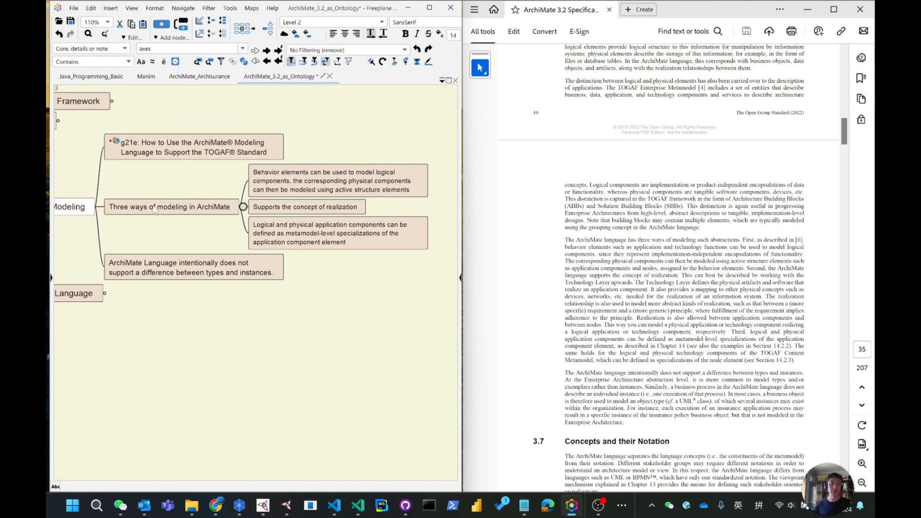
{"action": "scroll", "coordinate": [638, 240], "scroll_direction": "down", "scroll_amount": 2}
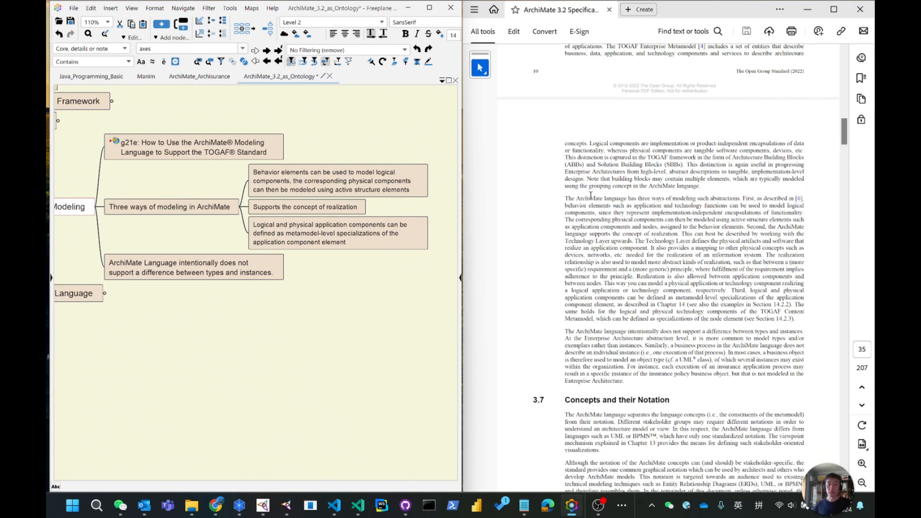
{"action": "left_click_drag", "start_coordinate": [640, 198], "coordinate": [723, 198]}
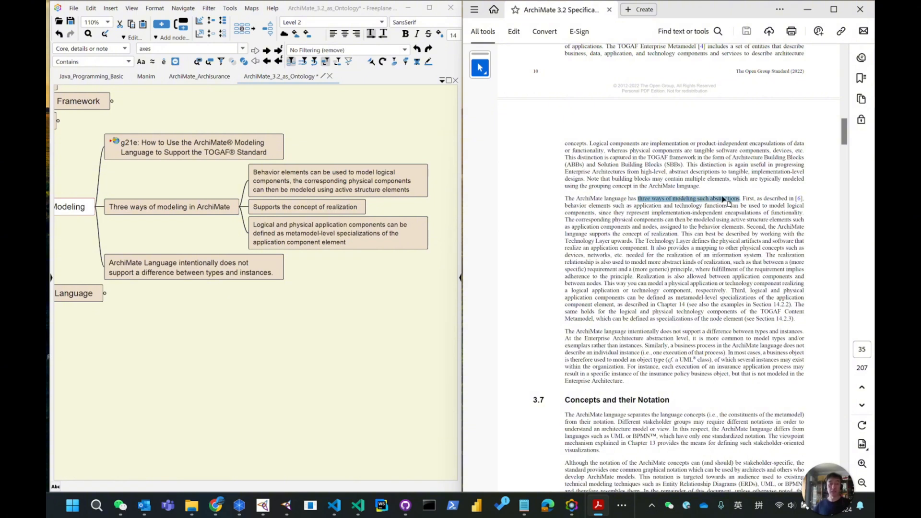
Unfold the 3.6 (1) ArchiMate Abstraction branch of the mind map to show its child notes.
{"action": "left_click_drag", "start_coordinate": [133, 168], "coordinate": [262, 259]}
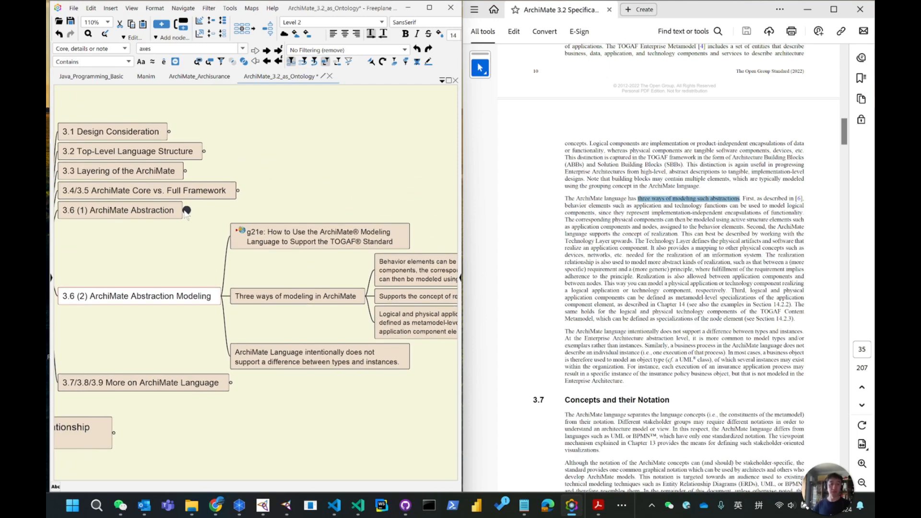
{"action": "left_click", "coordinate": [187, 211]}
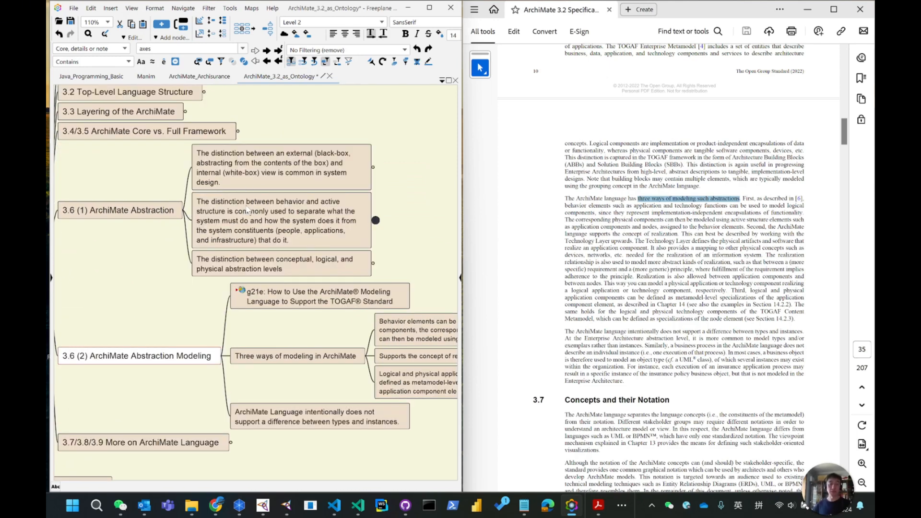
{"action": "left_click_drag", "start_coordinate": [409, 255], "coordinate": [295, 93]}
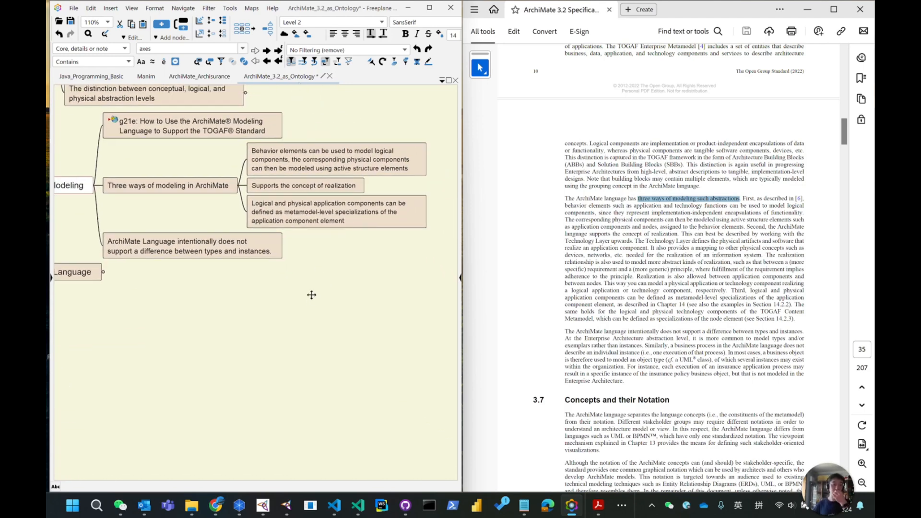
{"action": "left_click_drag", "start_coordinate": [311, 294], "coordinate": [260, 313]}
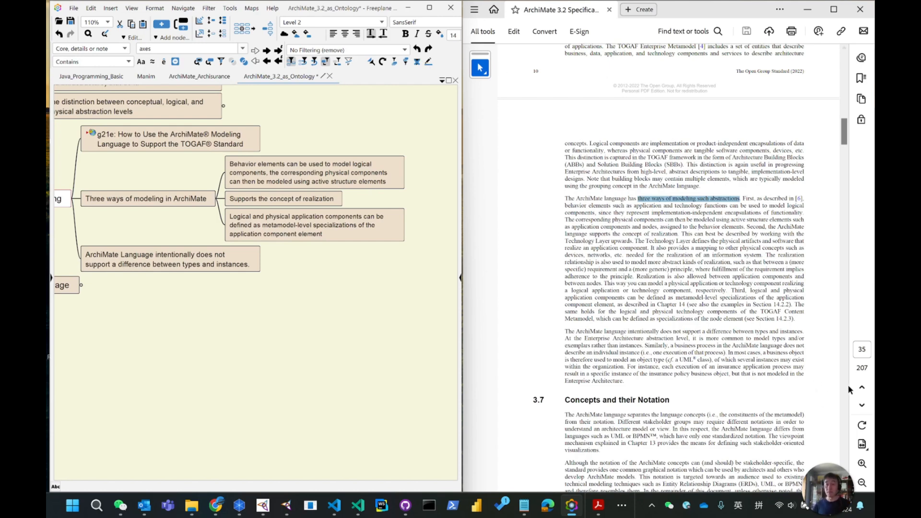
Zoom into the PDF and read through the paragraph on the three ways of modeling, highlighting key sentences.
{"action": "left_click", "coordinate": [861, 465]}
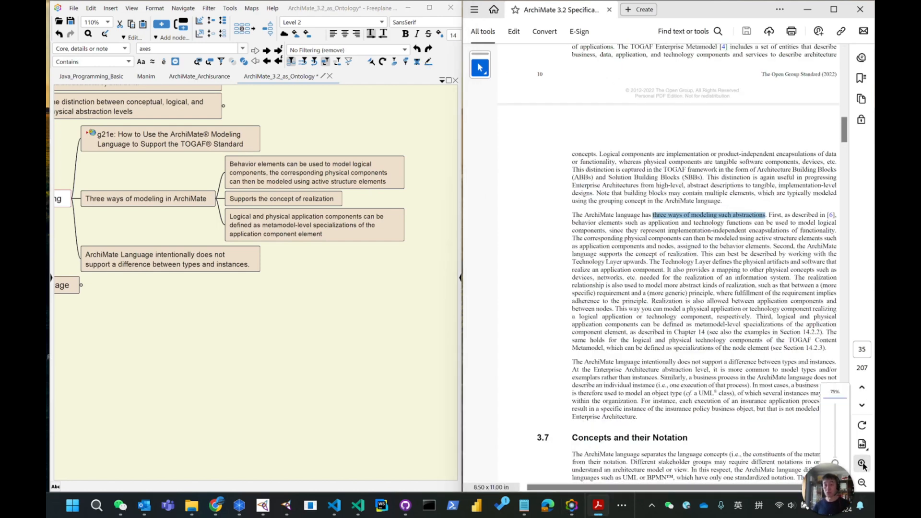
{"action": "left_click", "coordinate": [861, 465]}
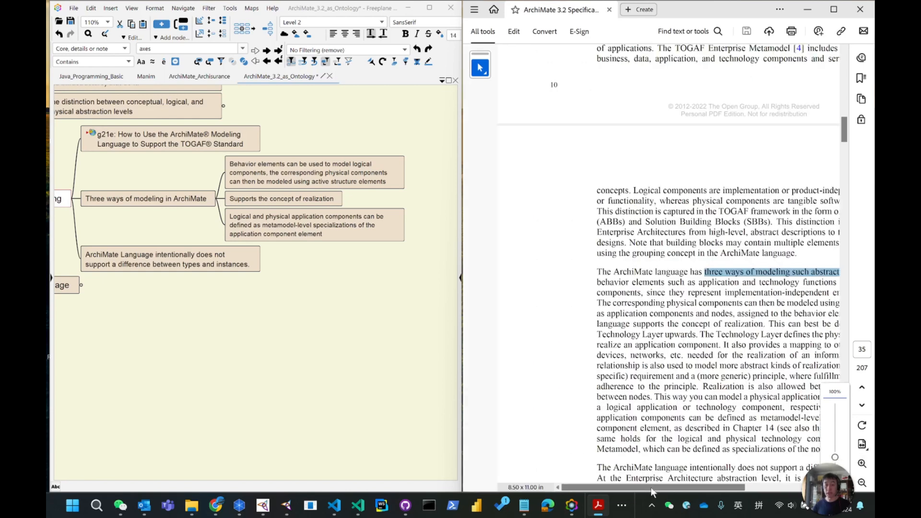
{"action": "left_click_drag", "start_coordinate": [655, 488], "coordinate": [723, 490]}
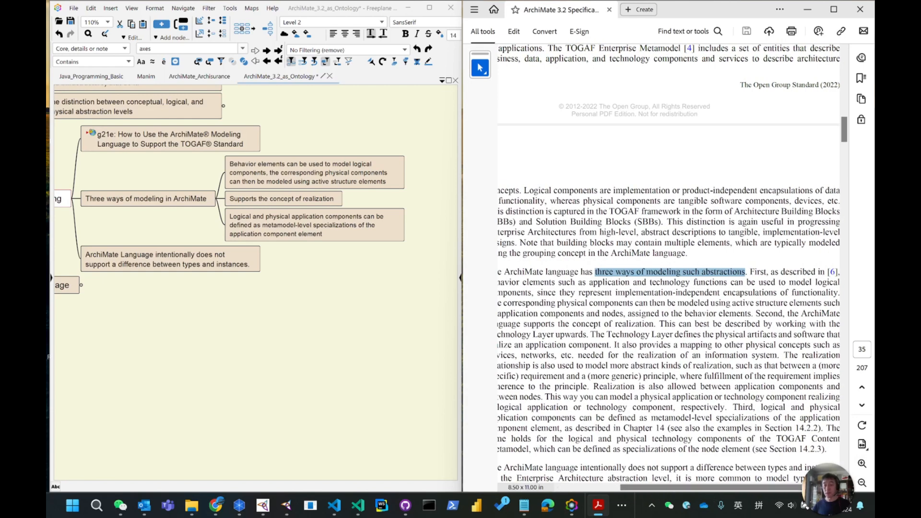
{"action": "left_click", "coordinate": [863, 483]}
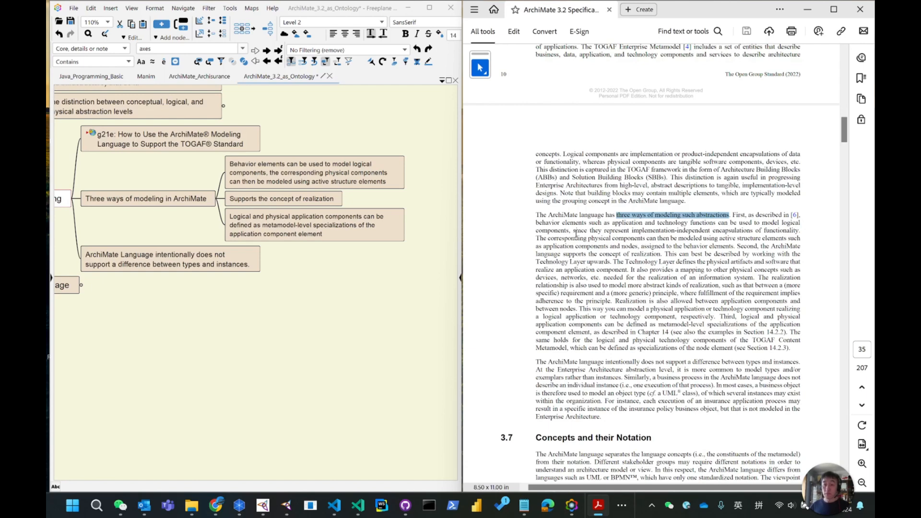
{"action": "left_click_drag", "start_coordinate": [574, 231], "coordinate": [783, 227]}
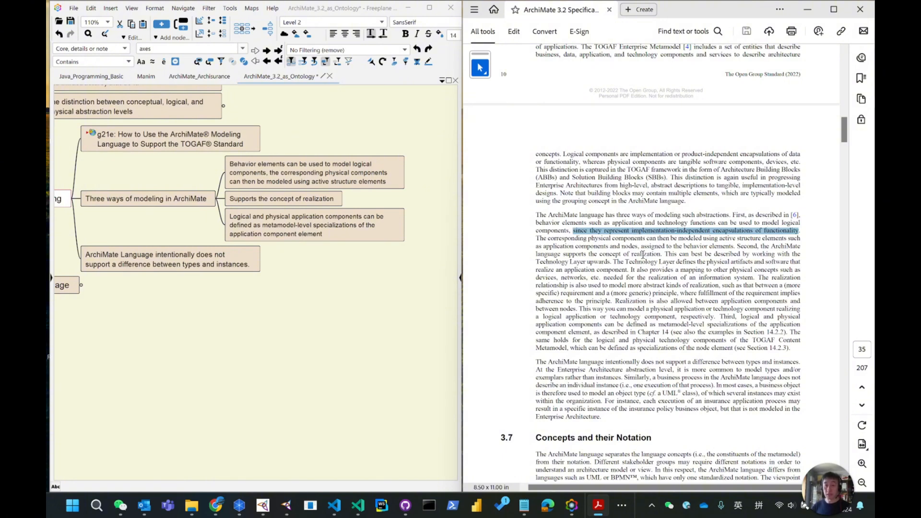
{"action": "left_click", "coordinate": [608, 246]}
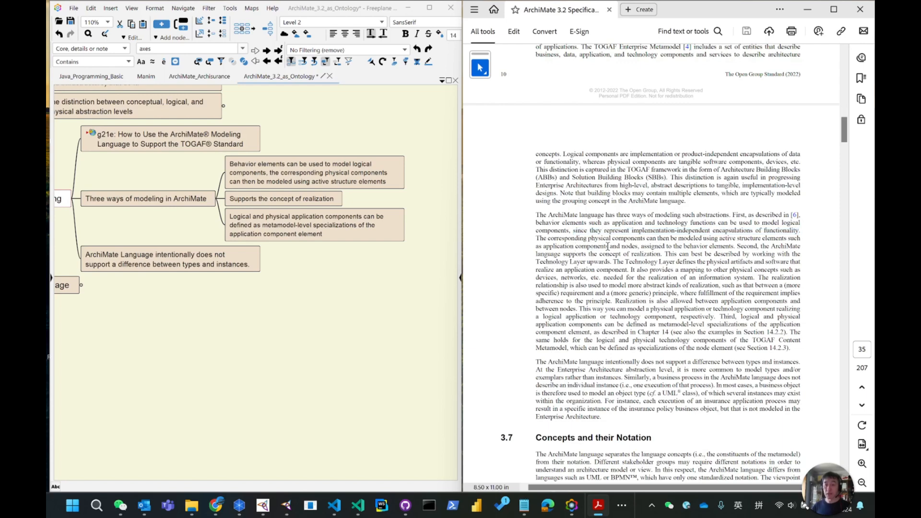
{"action": "left_click", "coordinate": [735, 246]}
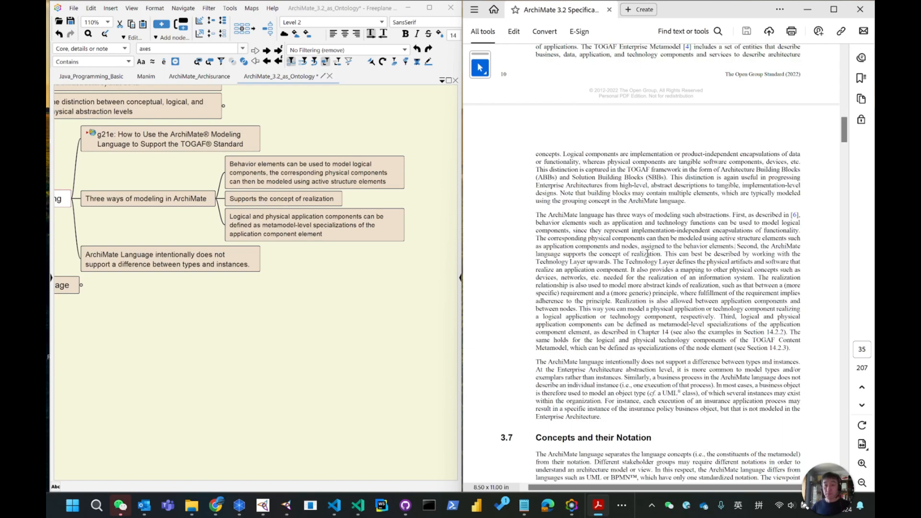
{"action": "left_click_drag", "start_coordinate": [665, 253], "coordinate": [610, 262]}
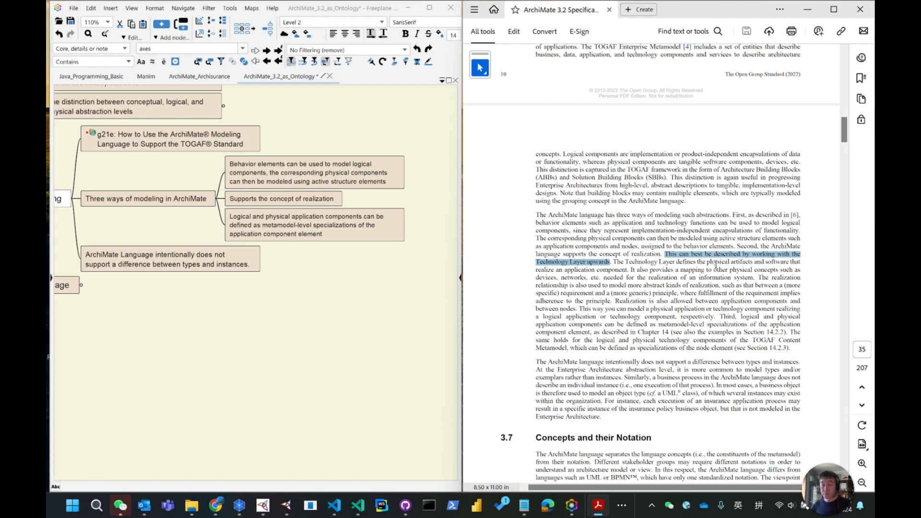
{"action": "double_click", "coordinate": [742, 262]}
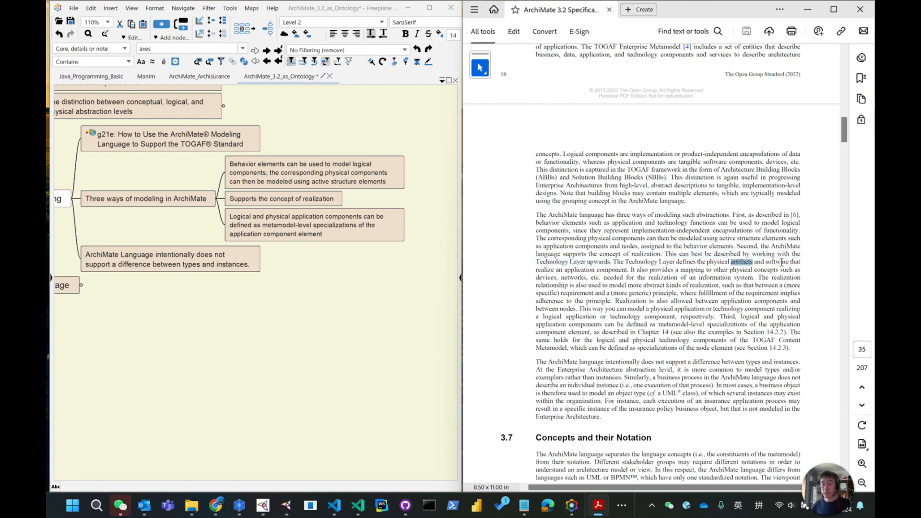
{"action": "double_click", "coordinate": [781, 263]}
{"action": "left_click", "coordinate": [546, 272]}
{"action": "double_click", "coordinate": [546, 270]}
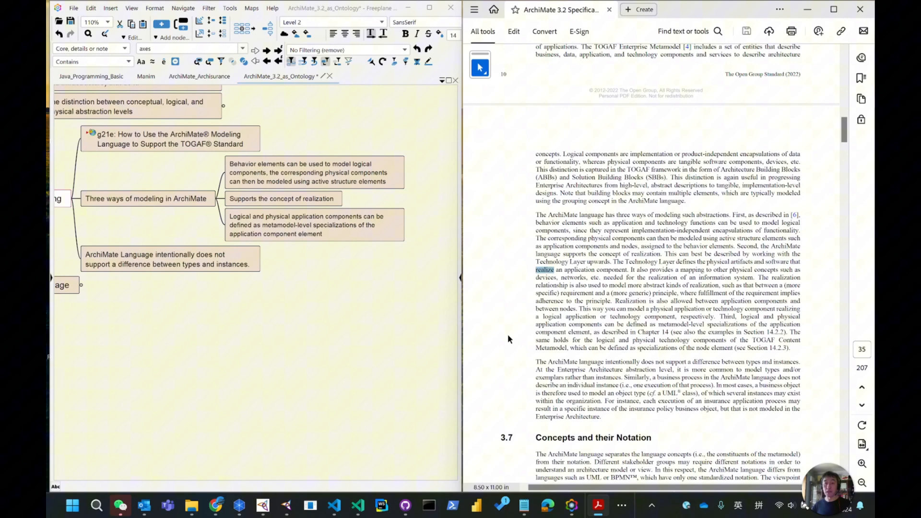
Switch to Archi and move the Artifact element lower in the Default View diagram.
{"action": "left_click", "coordinate": [239, 505]}
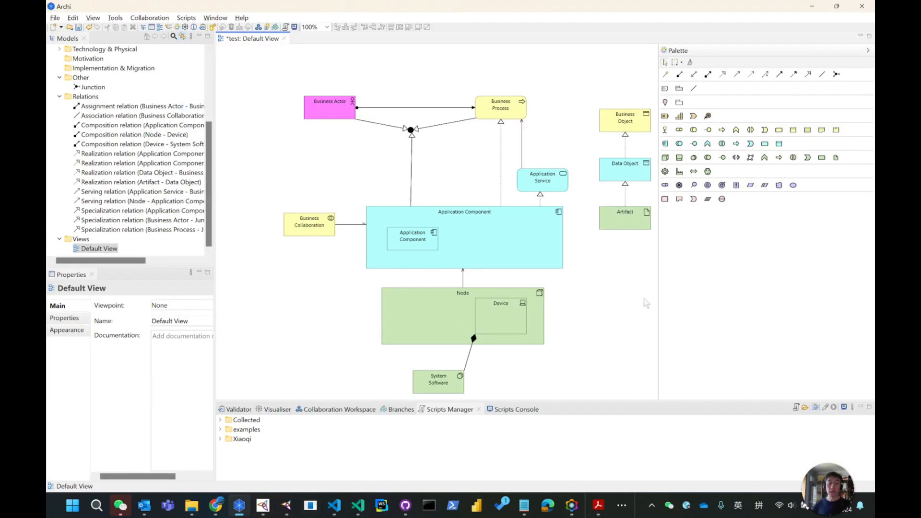
{"action": "left_click_drag", "start_coordinate": [661, 270], "coordinate": [632, 286]}
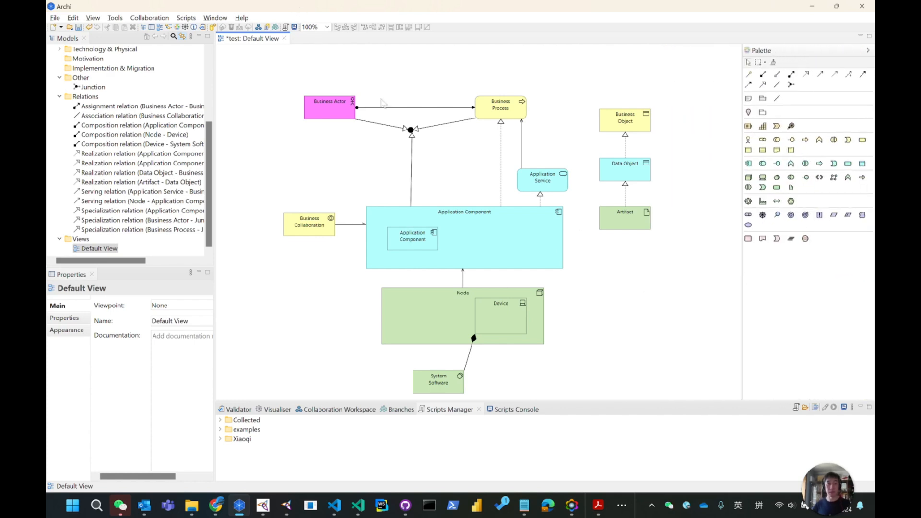
{"action": "key", "text": "ctrl+a"}
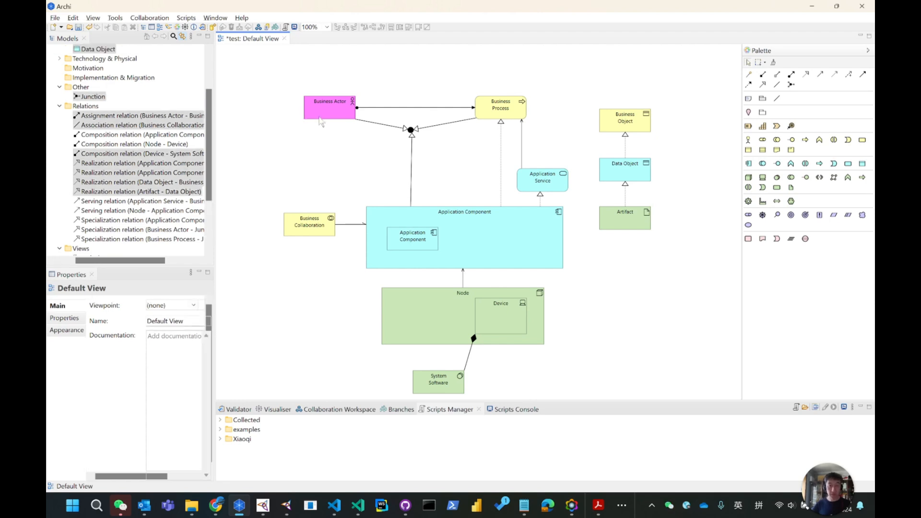
{"action": "left_click_drag", "start_coordinate": [641, 228], "coordinate": [615, 264]}
{"action": "left_click", "coordinate": [631, 241]}
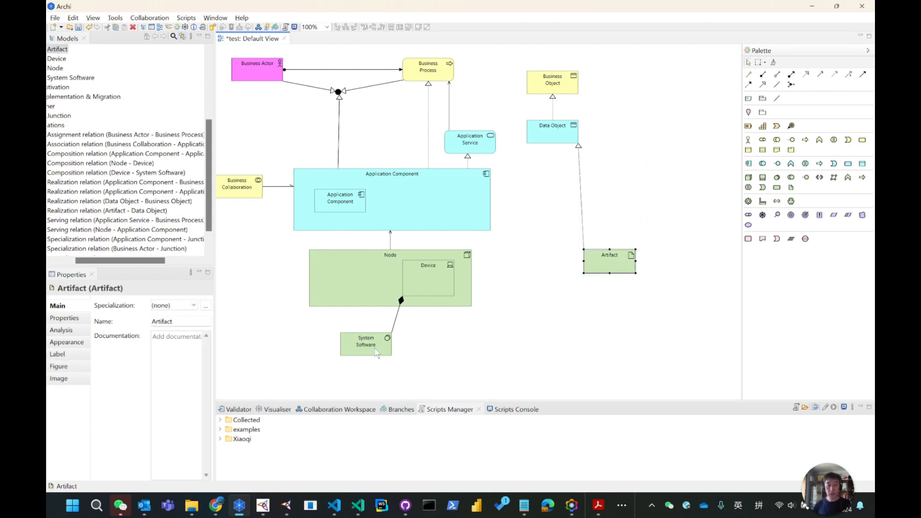
Rearrange System Software and Artifact into the right column, with Artifact under Data Object and System Software below it.
{"action": "left_click_drag", "start_coordinate": [372, 347], "coordinate": [614, 302]}
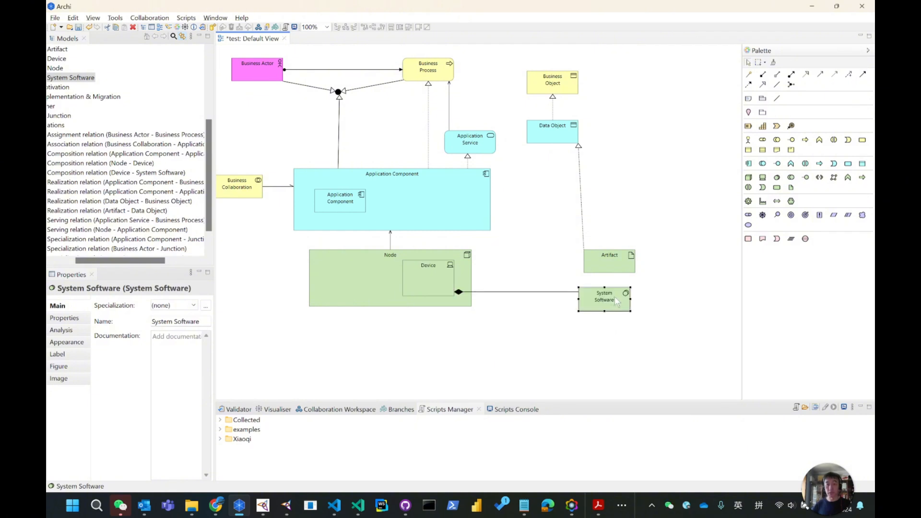
{"action": "left_click_drag", "start_coordinate": [602, 251], "coordinate": [603, 159]}
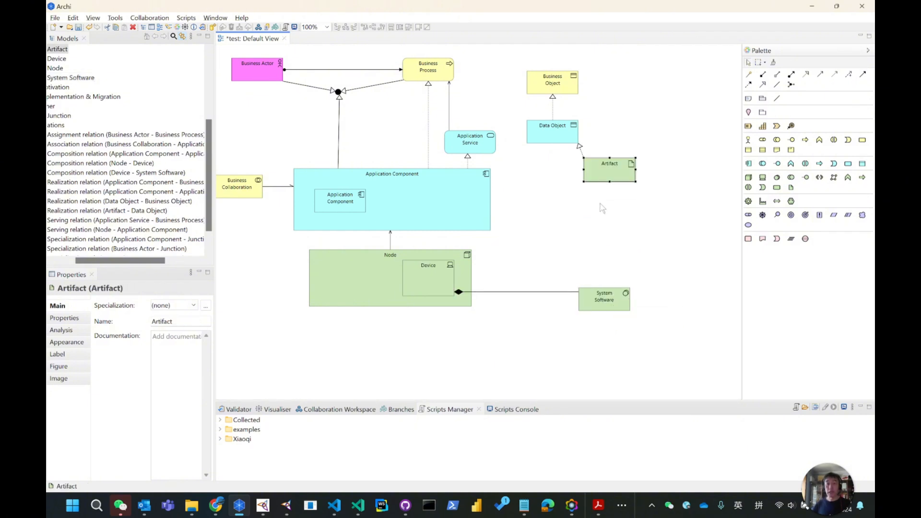
{"action": "left_click_drag", "start_coordinate": [604, 305], "coordinate": [613, 238]}
{"action": "left_click_drag", "start_coordinate": [616, 175], "coordinate": [617, 191]}
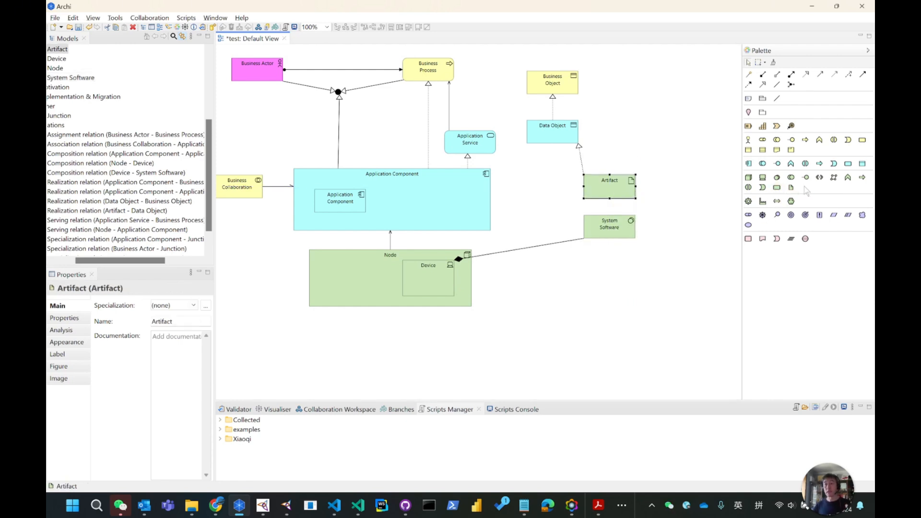
Draw a Realization relation from System Software to the Application Component.
{"action": "left_click", "coordinate": [807, 75]}
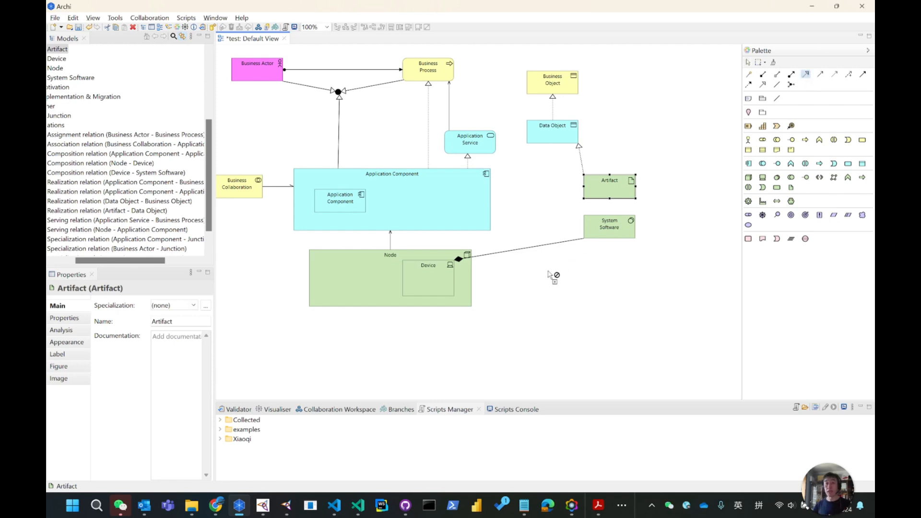
{"action": "left_click", "coordinate": [606, 229]}
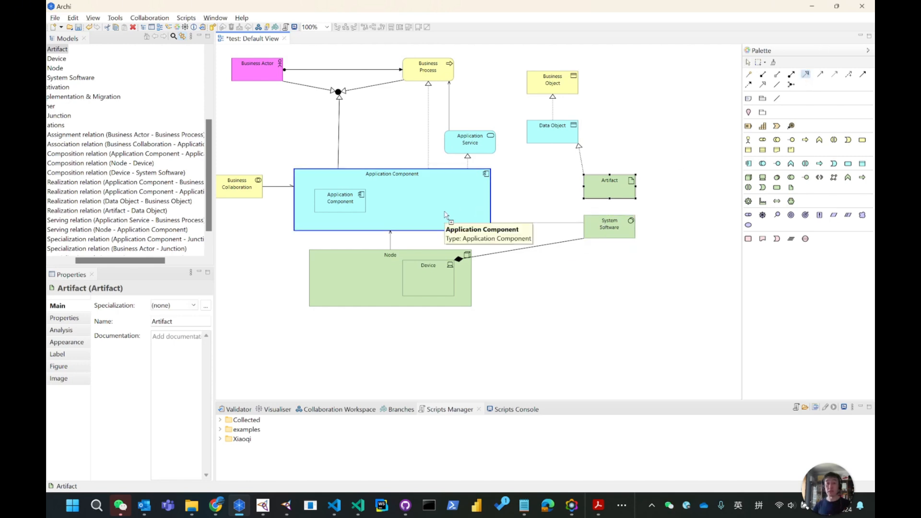
{"action": "left_click", "coordinate": [444, 214]}
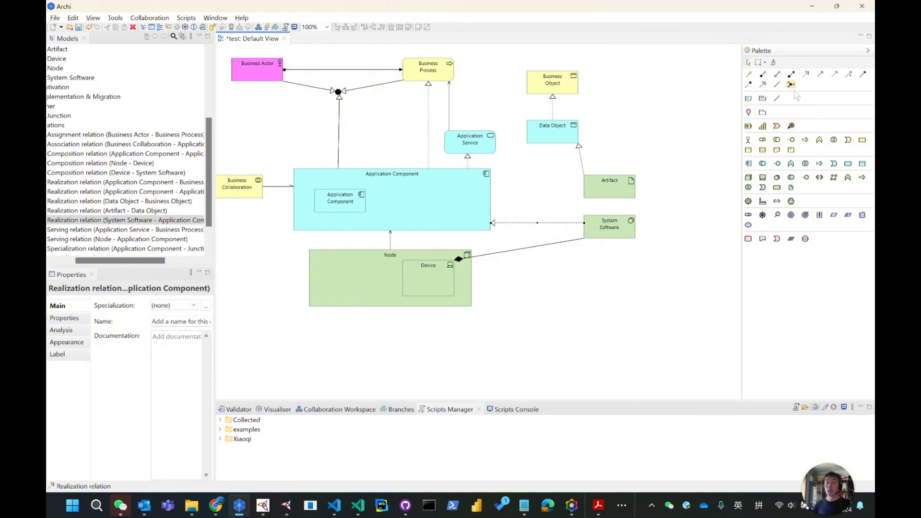
Draw a Realization relation from the Artifact to the Application Component.
{"action": "left_click", "coordinate": [807, 74]}
{"action": "left_click", "coordinate": [612, 211]}
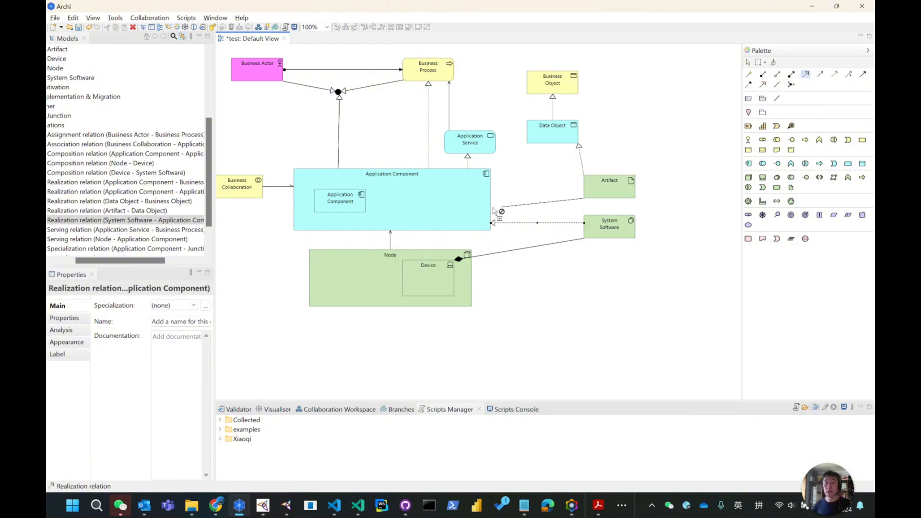
{"action": "left_click", "coordinate": [476, 199]}
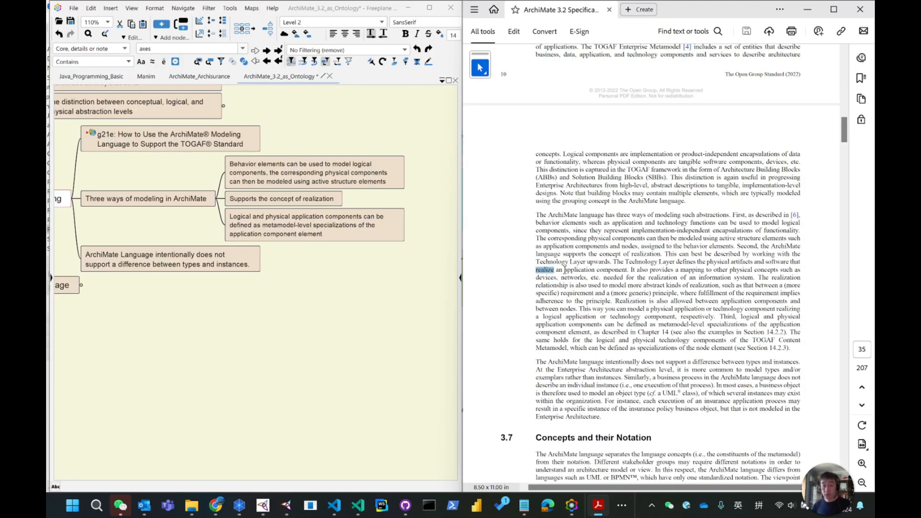
In the PDF, highlight the sentence stating the Technology Layer defines physical artifacts and software that realize an application component.
{"action": "left_click_drag", "start_coordinate": [565, 270], "coordinate": [614, 262]}
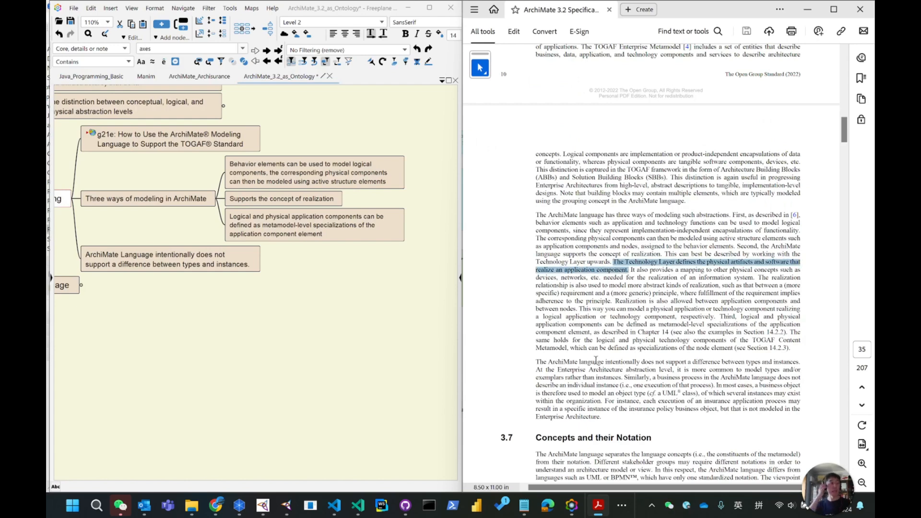
Back in the diagram, move the Artifact and System Software elements left, closer to the Application Component.
{"action": "key", "text": "alt+Tab"}
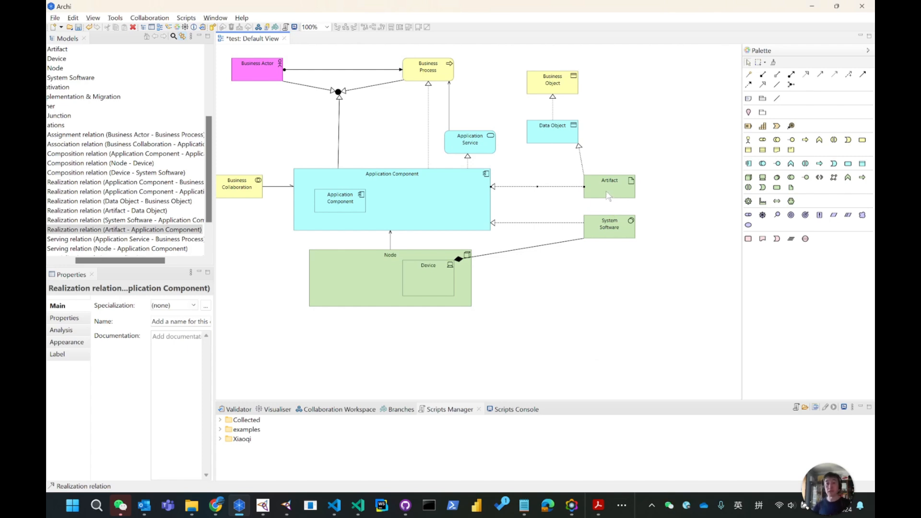
{"action": "left_click_drag", "start_coordinate": [608, 192], "coordinate": [552, 189]}
{"action": "left_click_drag", "start_coordinate": [604, 229], "coordinate": [546, 216]}
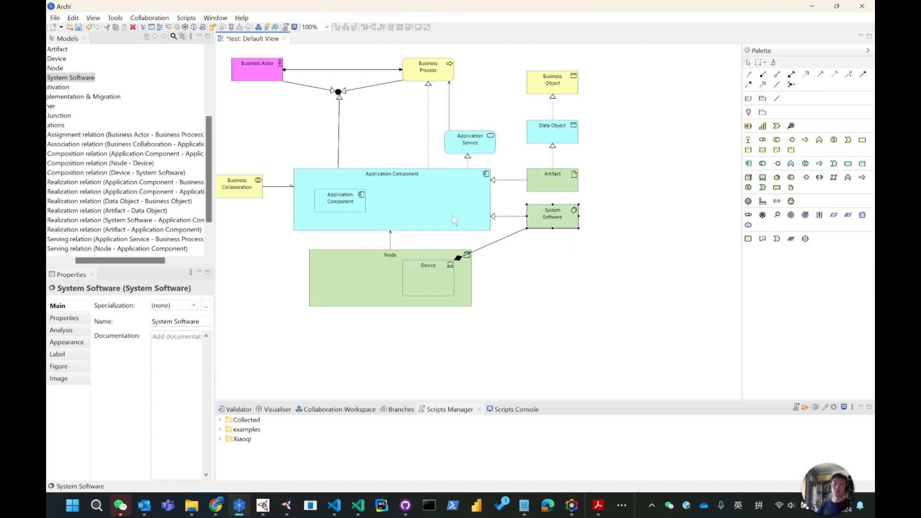
In the PDF, highlight the sentence about mapping to other physical concepts such as devices and networks.
{"action": "left_click", "coordinate": [811, 6]}
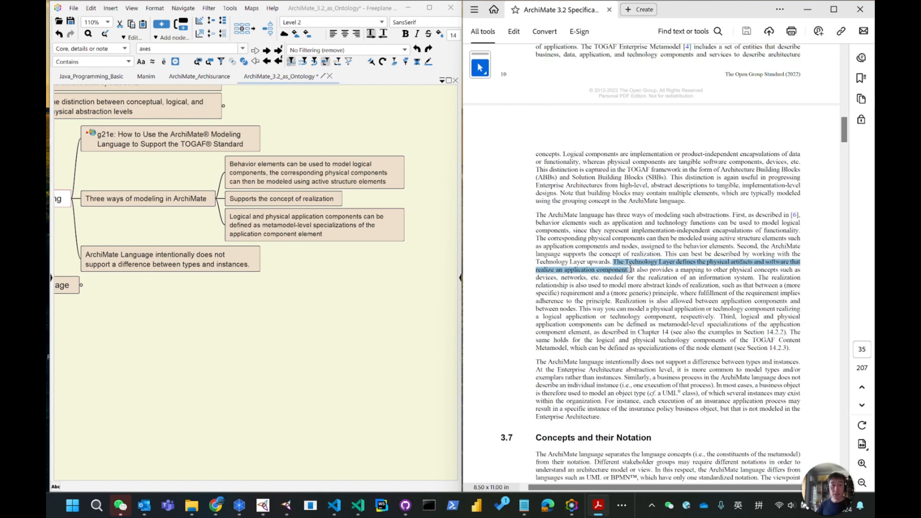
{"action": "left_click_drag", "start_coordinate": [631, 270], "coordinate": [751, 279]}
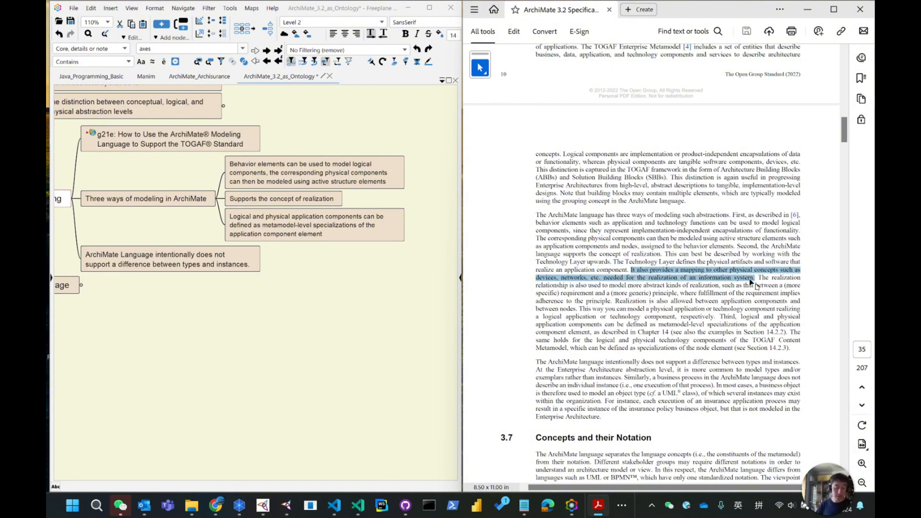
Back in the diagram, move the Device out of the Node to the right, below System Software.
{"action": "left_click", "coordinate": [239, 505]}
{"action": "left_click_drag", "start_coordinate": [444, 280], "coordinate": [561, 284]}
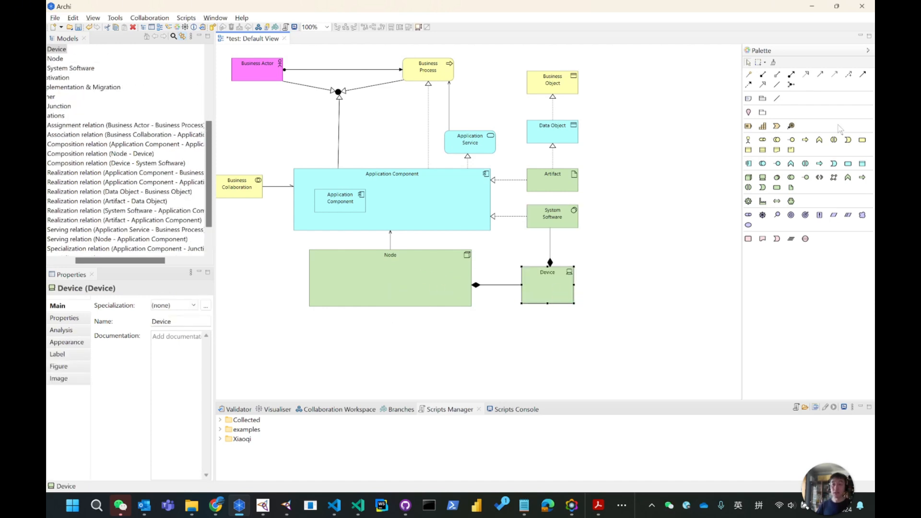
Draw a Realization relation from the Device to the Application Component and nudge the Device up under System Software.
{"action": "left_click", "coordinate": [806, 74]}
{"action": "left_click", "coordinate": [572, 273]}
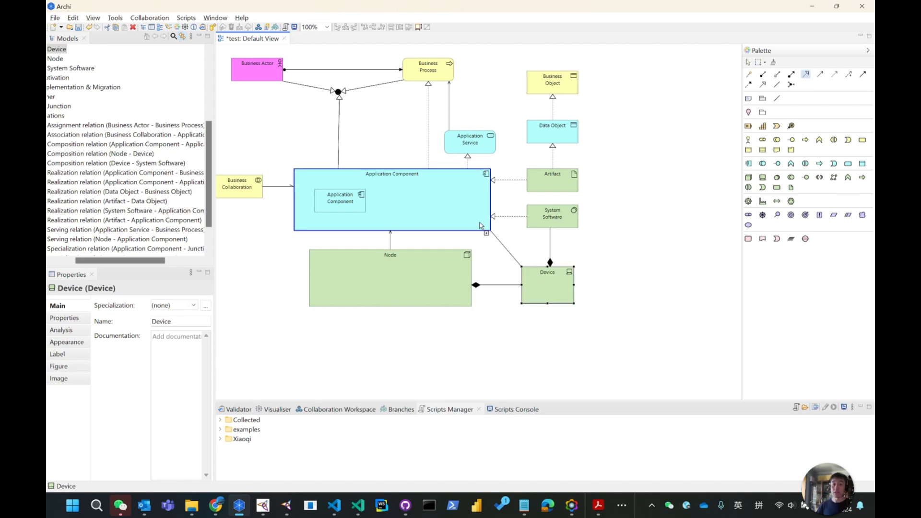
{"action": "left_click", "coordinate": [483, 226]}
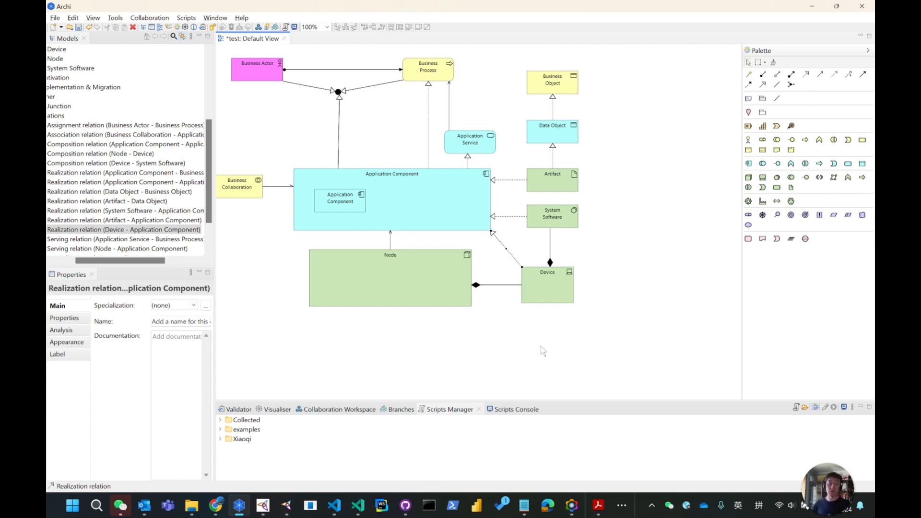
{"action": "left_click", "coordinate": [657, 253]}
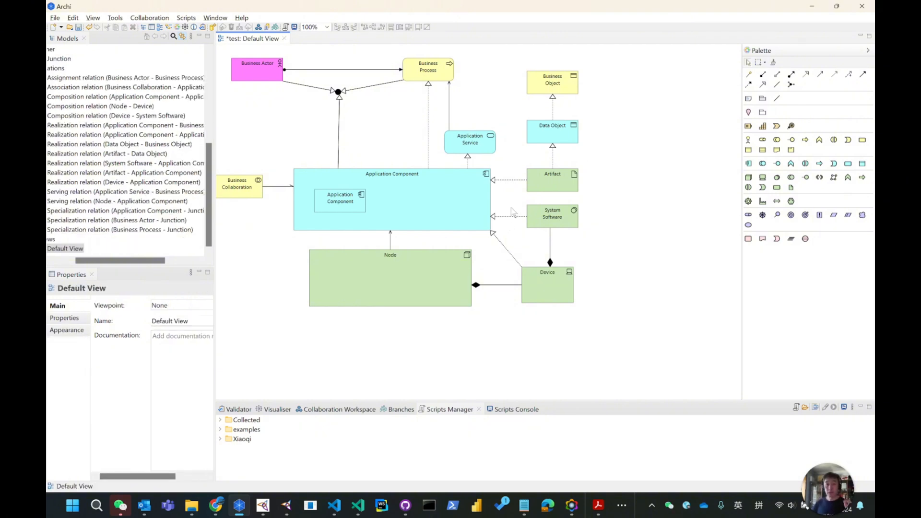
{"action": "left_click_drag", "start_coordinate": [551, 280], "coordinate": [557, 264]}
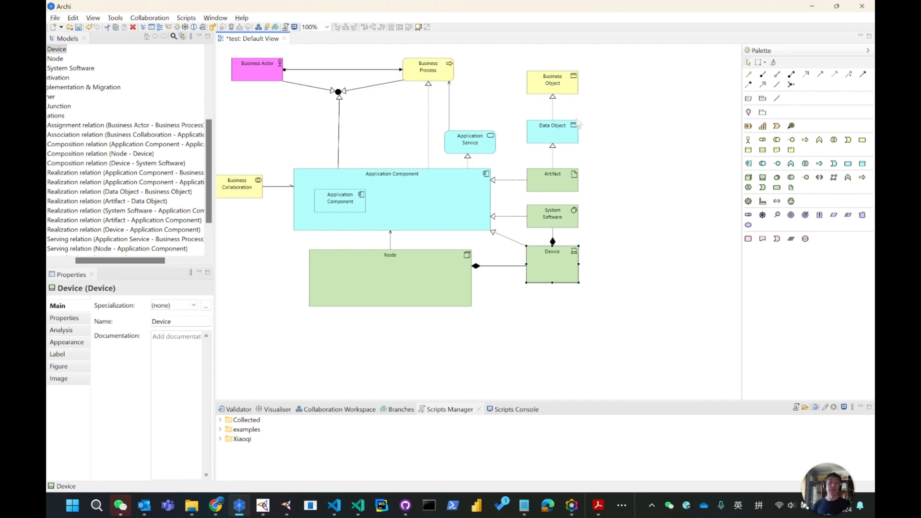
In the PDF, read the passage on realization between a specific requirement and a more generic principle, selecting key words.
{"action": "left_click", "coordinate": [813, 6]}
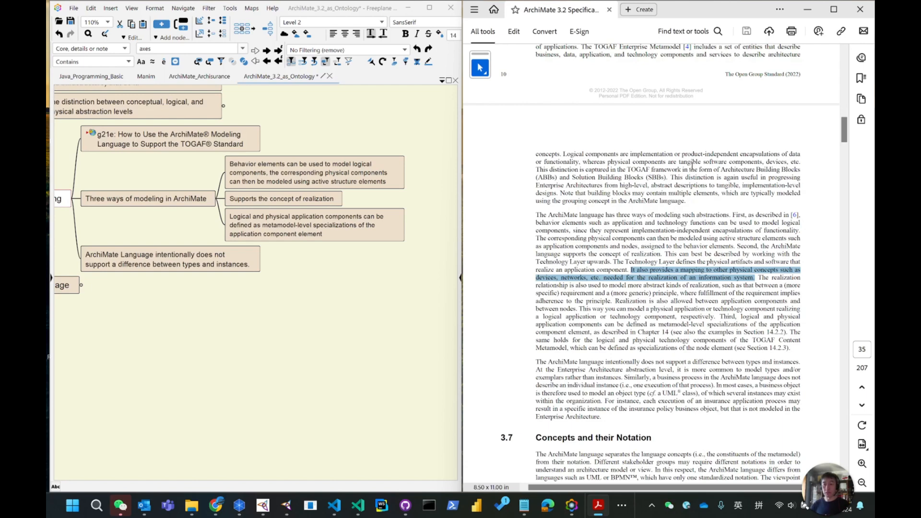
{"action": "mouse_move", "coordinate": [757, 277]}
{"action": "left_mouse_down"}
{"action": "mouse_move", "coordinate": [580, 293]}
{"action": "mouse_move", "coordinate": [595, 282]}
{"action": "mouse_move", "coordinate": [751, 286]}
{"action": "left_mouse_up"}
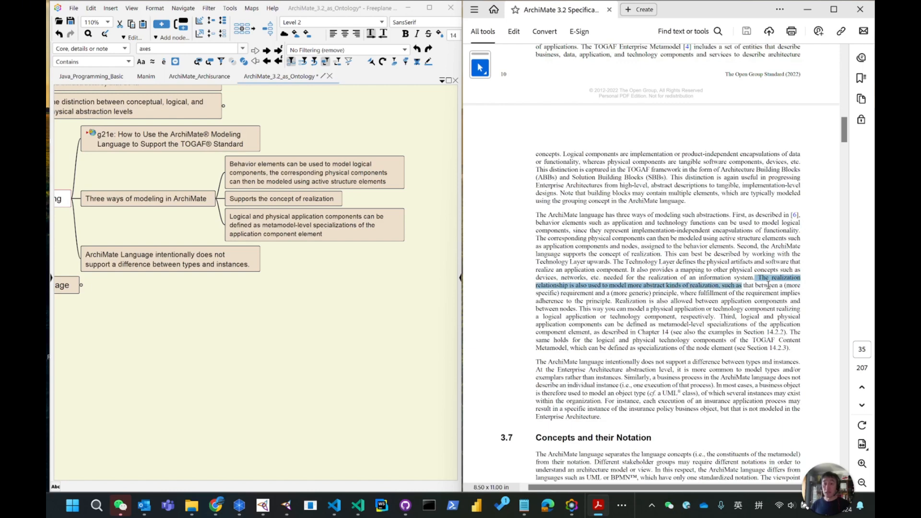
{"action": "left_click_drag", "start_coordinate": [562, 293], "coordinate": [589, 294]}
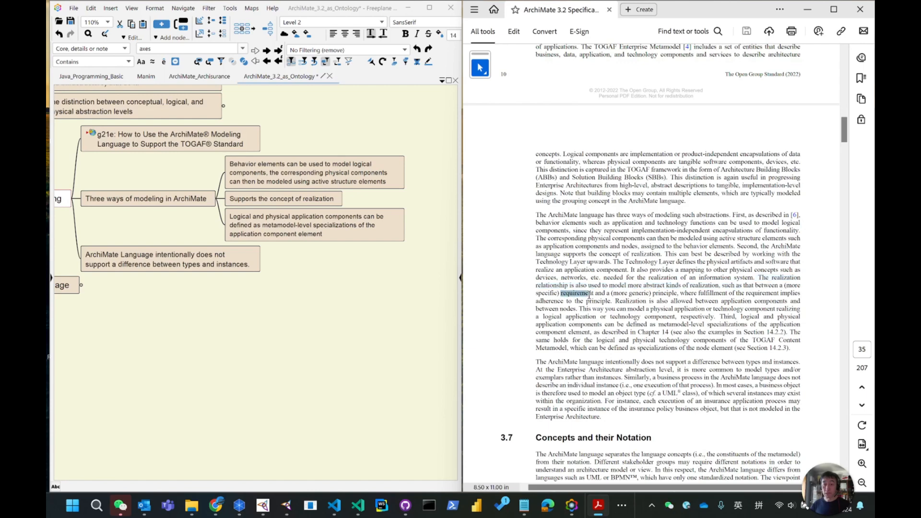
{"action": "left_click_drag", "start_coordinate": [653, 294], "coordinate": [675, 293]}
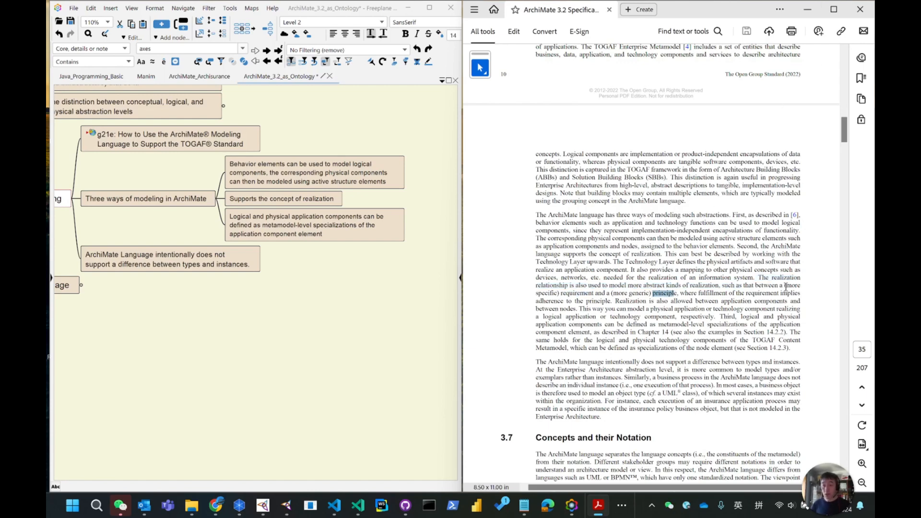
{"action": "left_click_drag", "start_coordinate": [536, 293], "coordinate": [560, 294]}
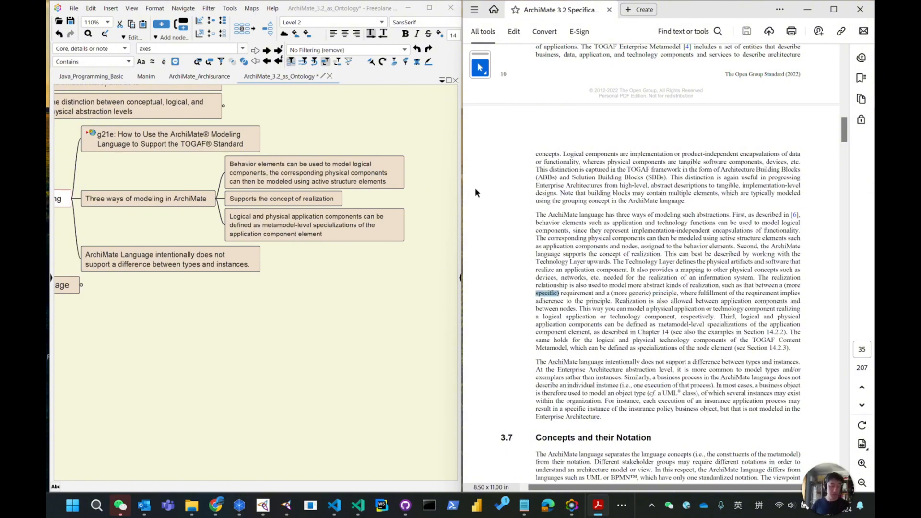
Back in the diagram, add a Requirement element below the Node area.
{"action": "key", "text": "alt+Tab"}
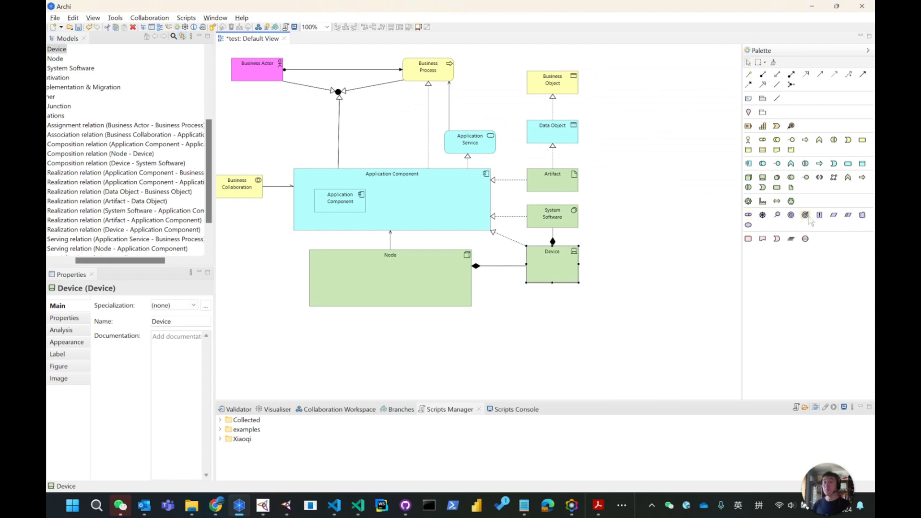
{"action": "left_click", "coordinate": [836, 217]}
{"action": "left_click", "coordinate": [485, 336]}
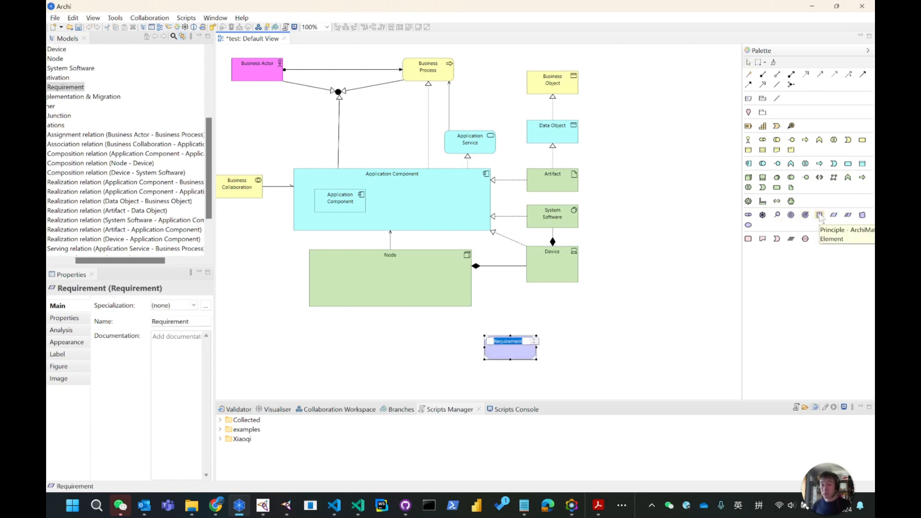
Add a Principle element to the right of the Requirement.
{"action": "left_click", "coordinate": [820, 215]}
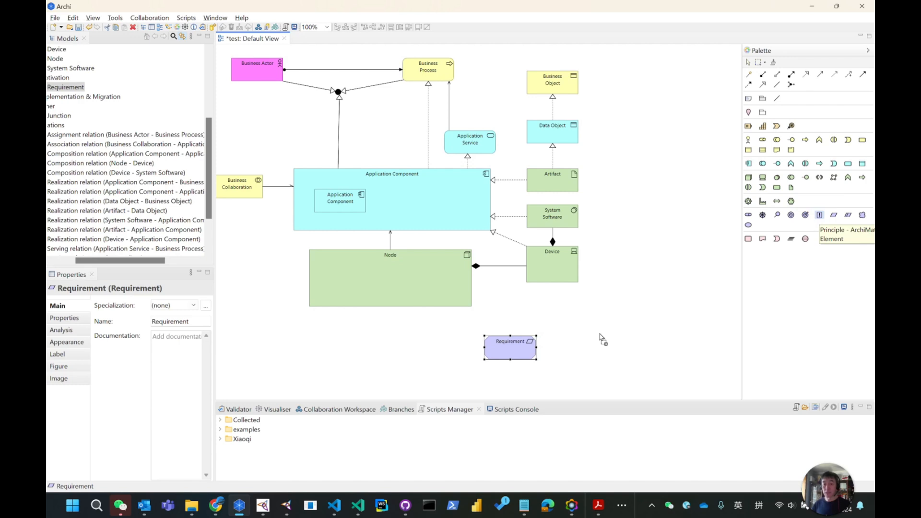
{"action": "left_click", "coordinate": [602, 339]}
{"action": "left_click", "coordinate": [665, 228]}
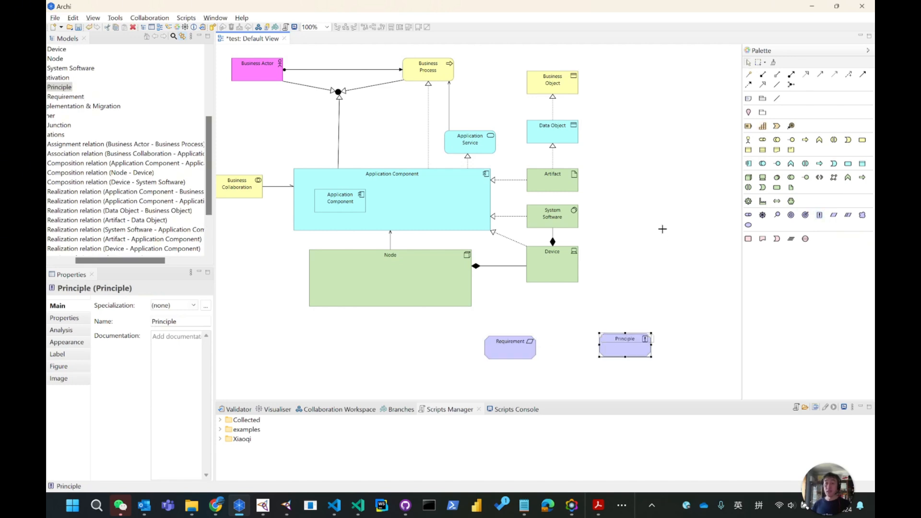
Connect the Requirement to the Principle with a Realizes relation and shift the Requirement slightly right.
{"action": "left_click", "coordinate": [749, 75]}
{"action": "left_click", "coordinate": [520, 351]}
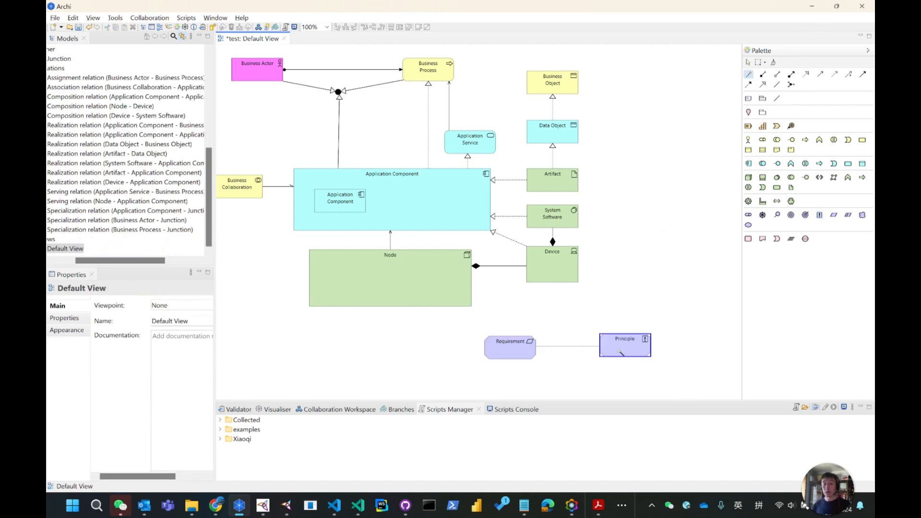
{"action": "left_click", "coordinate": [619, 349]}
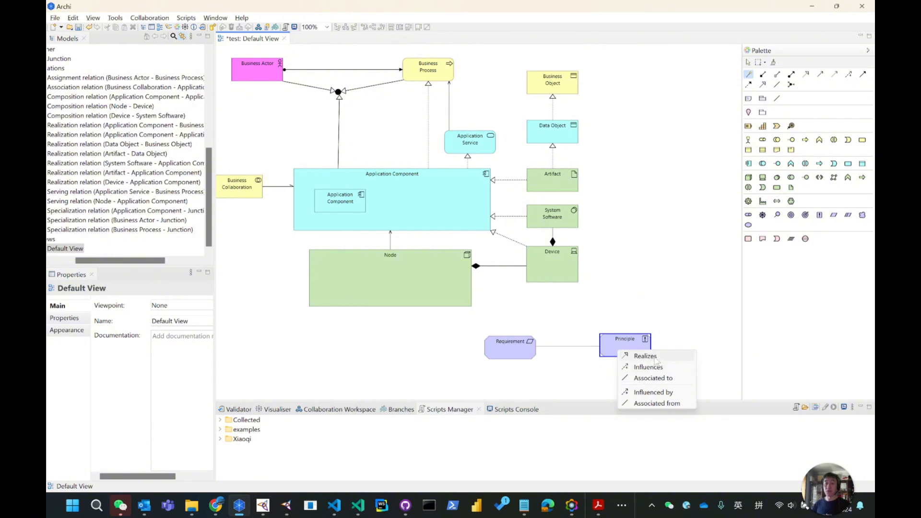
{"action": "left_click", "coordinate": [656, 359]}
{"action": "left_click_drag", "start_coordinate": [524, 358], "coordinate": [540, 358]}
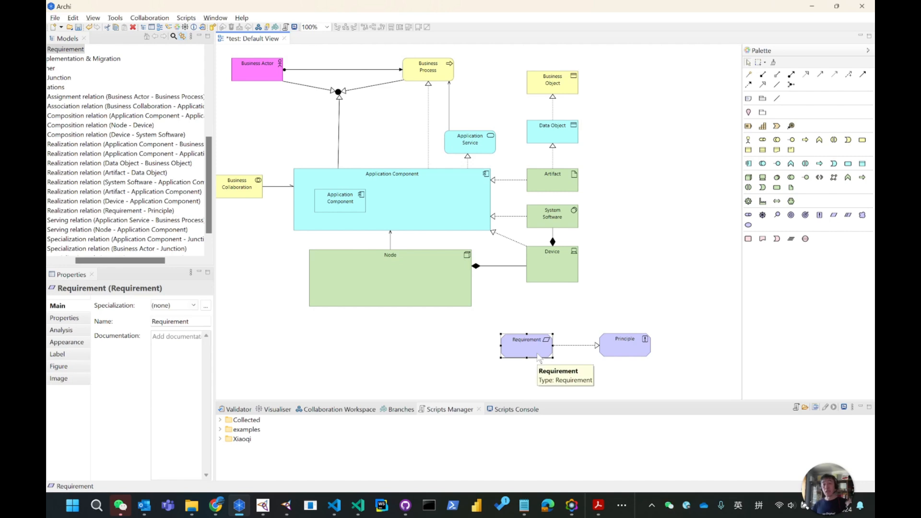
Select the Requirement, the Principle and the relation between them to inspect their properties.
{"action": "left_click", "coordinate": [643, 295]}
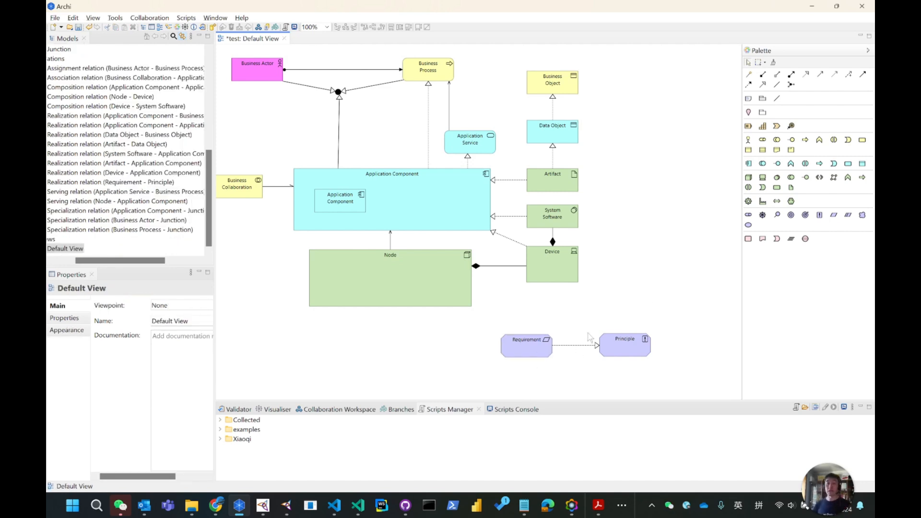
{"action": "left_click_drag", "start_coordinate": [583, 319], "coordinate": [674, 371]}
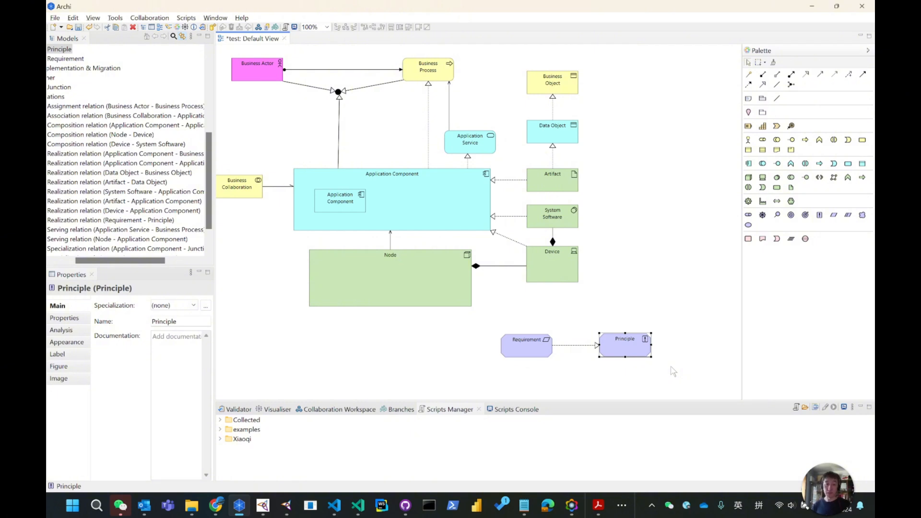
{"action": "left_click", "coordinate": [540, 350]}
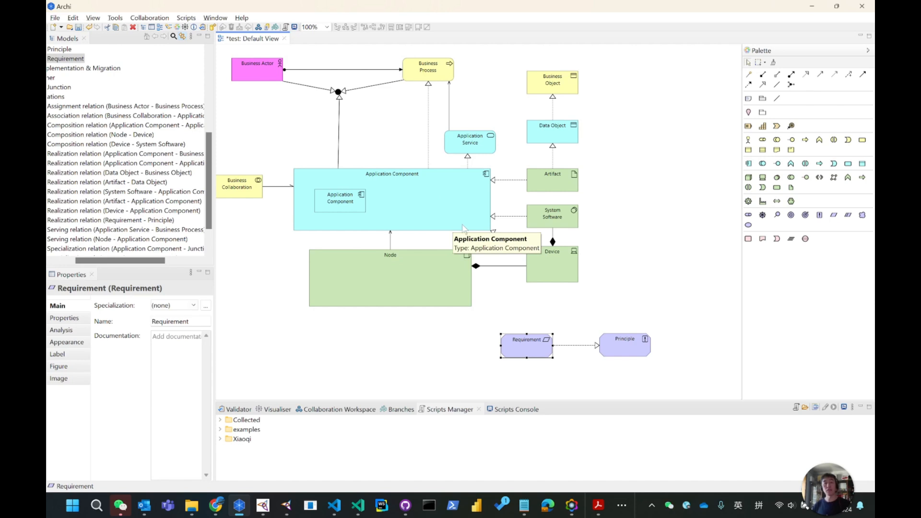
{"action": "left_click", "coordinate": [582, 346]}
{"action": "left_click", "coordinate": [524, 354]}
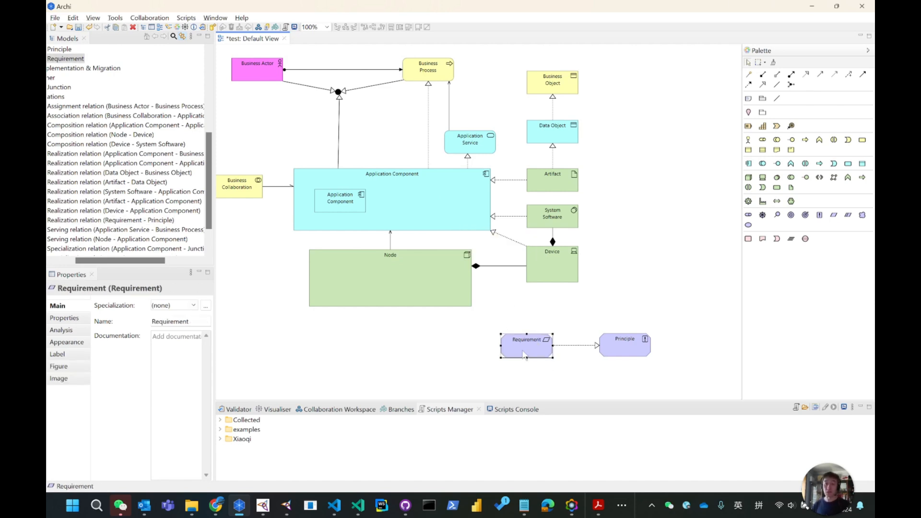
{"action": "left_click", "coordinate": [626, 346]}
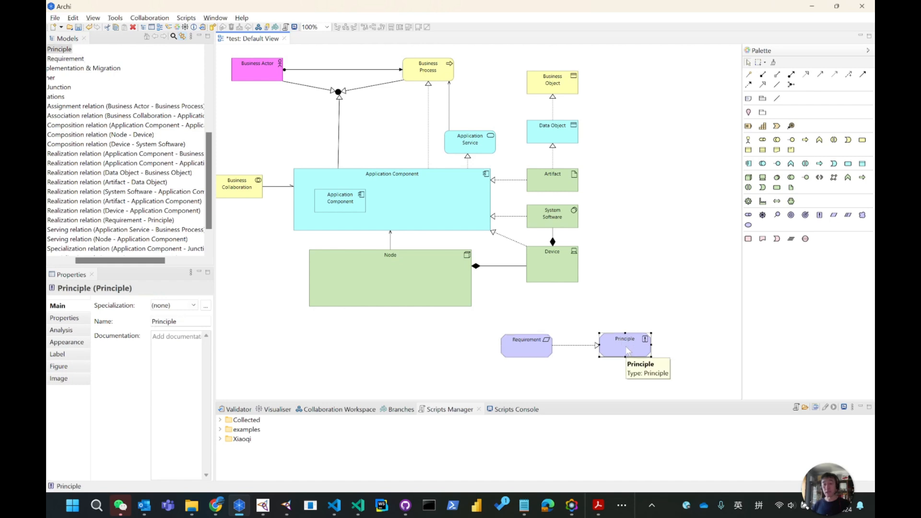
{"action": "left_click", "coordinate": [525, 344]}
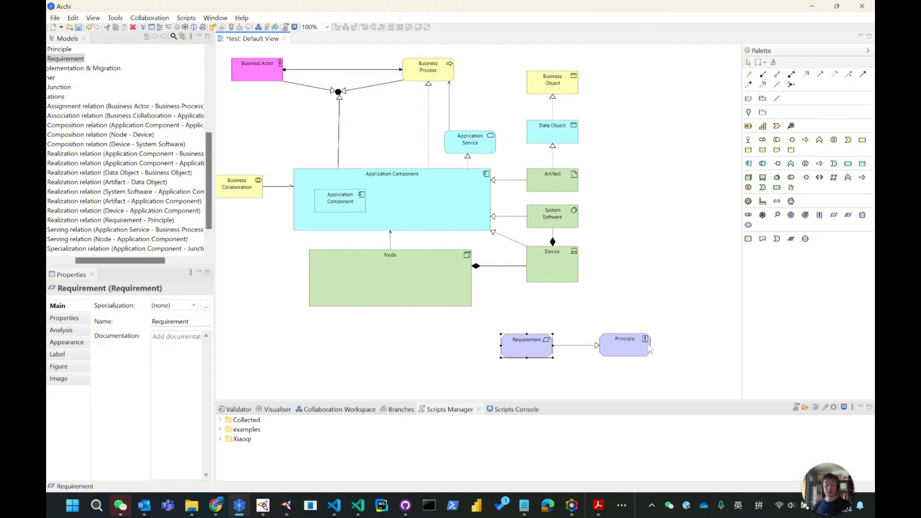
In the PDF, highlight the sentence saying realization is also allowed between application components and between nodes.
{"action": "left_click", "coordinate": [812, 6]}
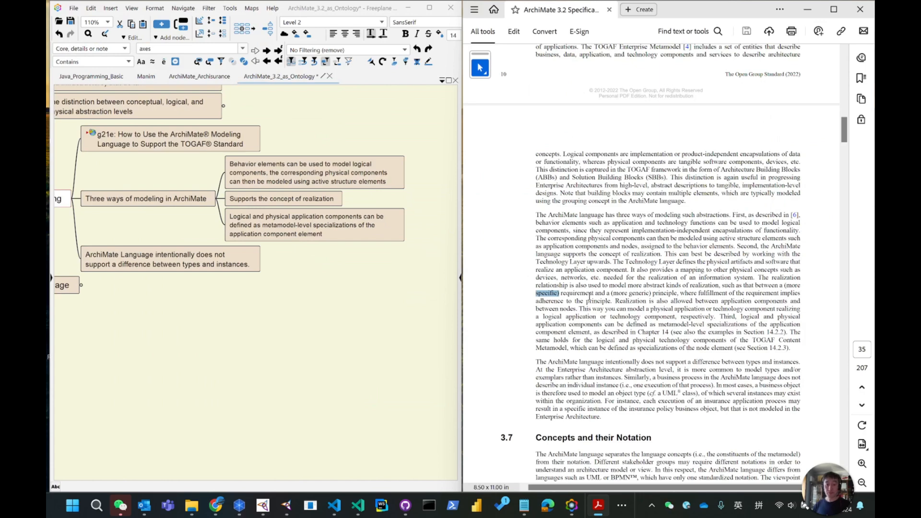
{"action": "left_click", "coordinate": [616, 293]}
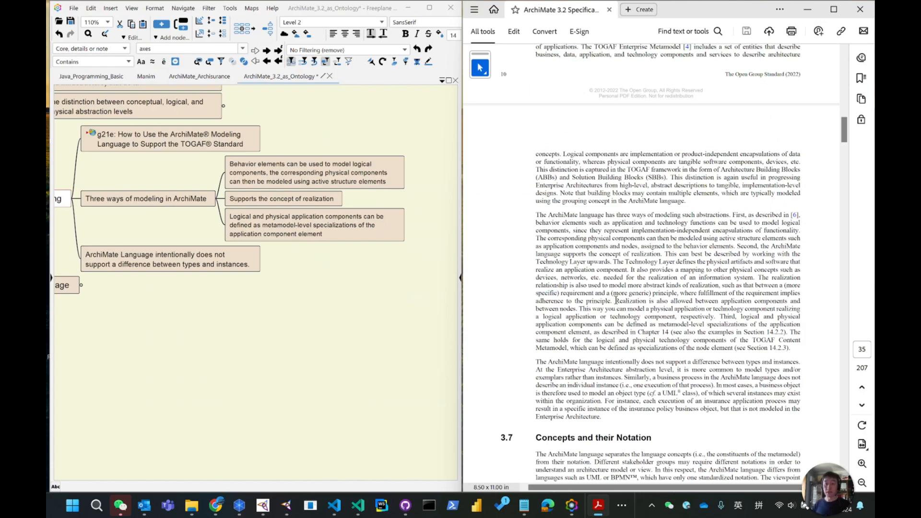
{"action": "left_click_drag", "start_coordinate": [616, 301], "coordinate": [574, 310]}
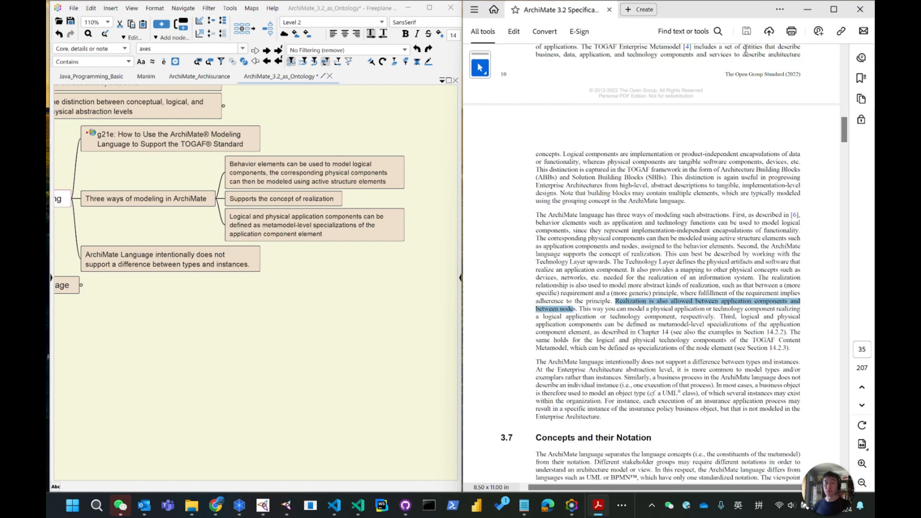
{"action": "key", "text": "alt+Tab"}
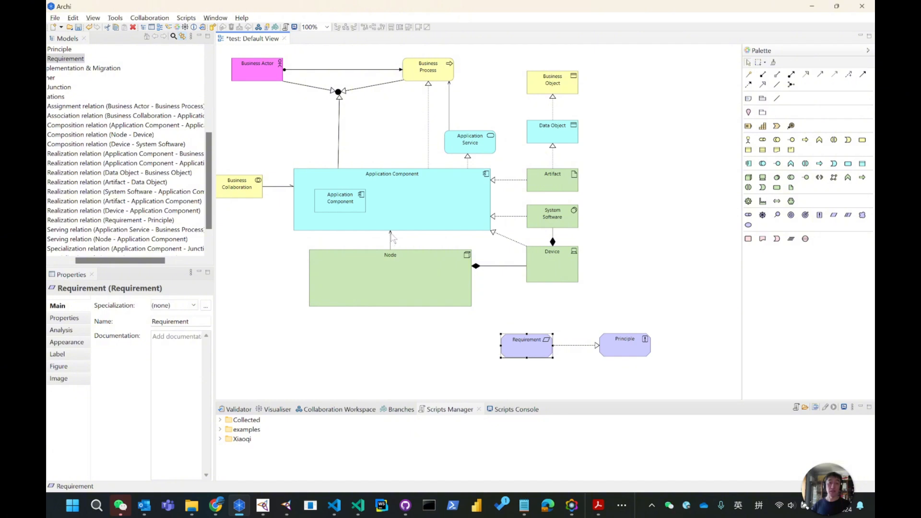
{"action": "right_click", "coordinate": [391, 237]}
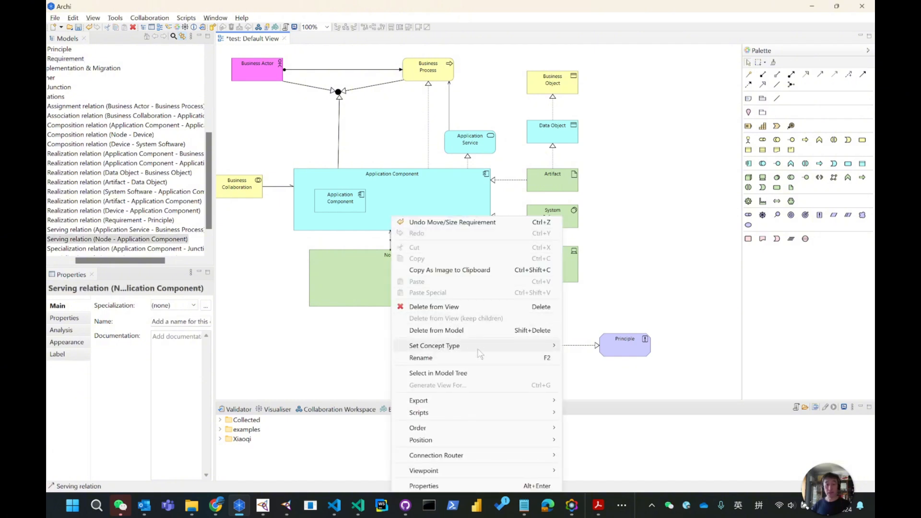
{"action": "mouse_move", "coordinate": [467, 346]}
{"action": "left_click", "coordinate": [608, 380]}
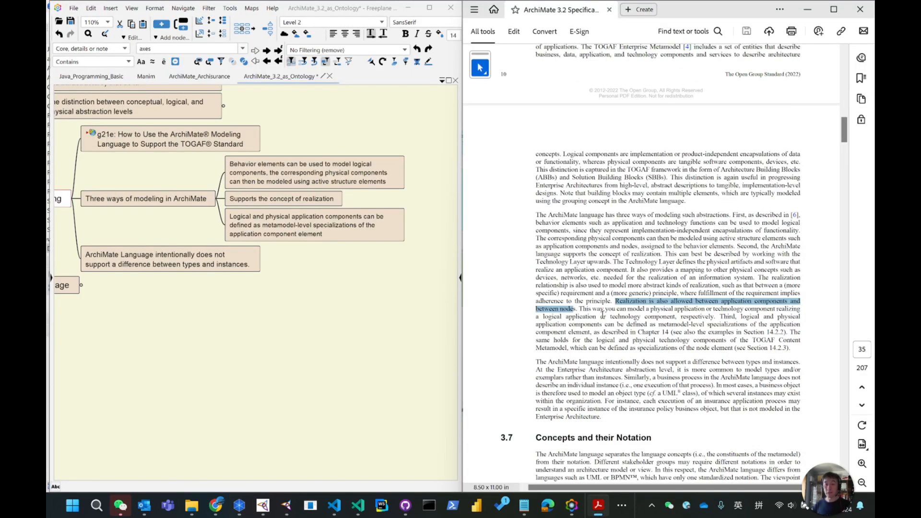
In the PDF, select the sentence about physical components realizing logical application or technology components, and select the 'Supports the concept of realization' node.
{"action": "left_click", "coordinate": [581, 309]}
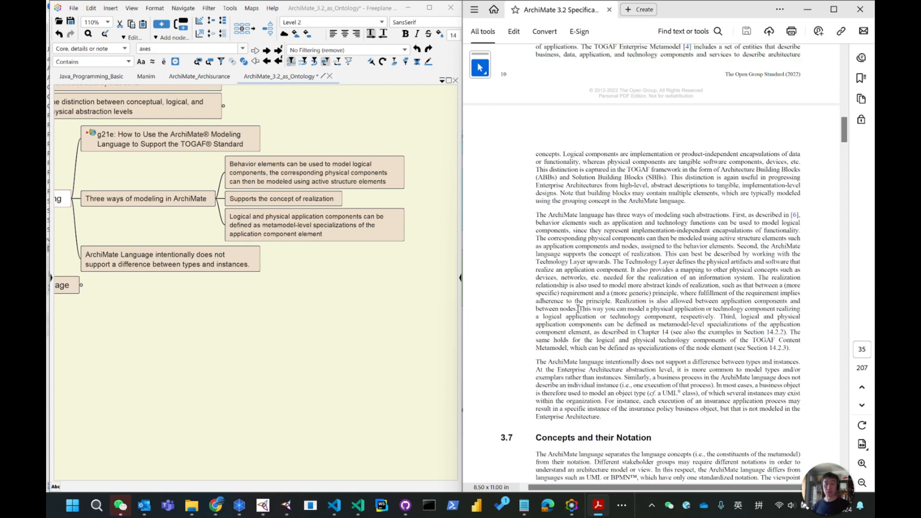
{"action": "left_click_drag", "start_coordinate": [581, 309], "coordinate": [715, 317]}
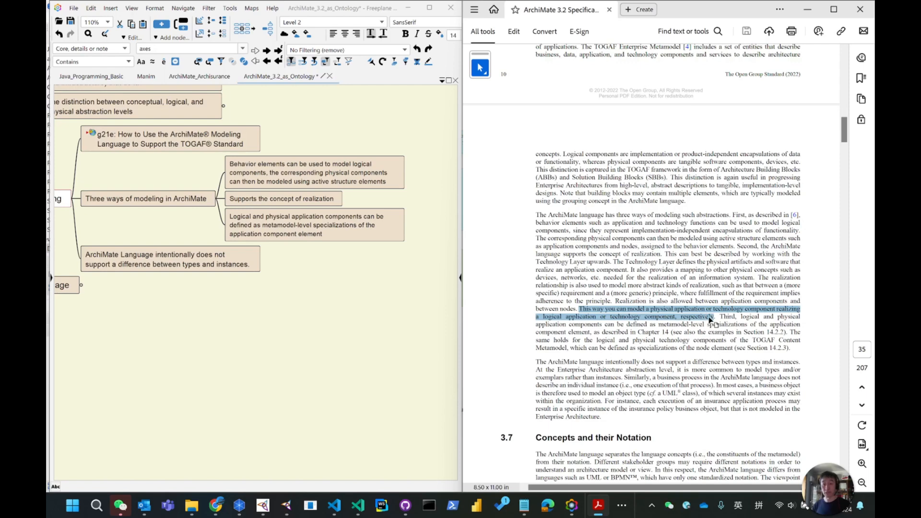
{"action": "left_click", "coordinate": [312, 199]}
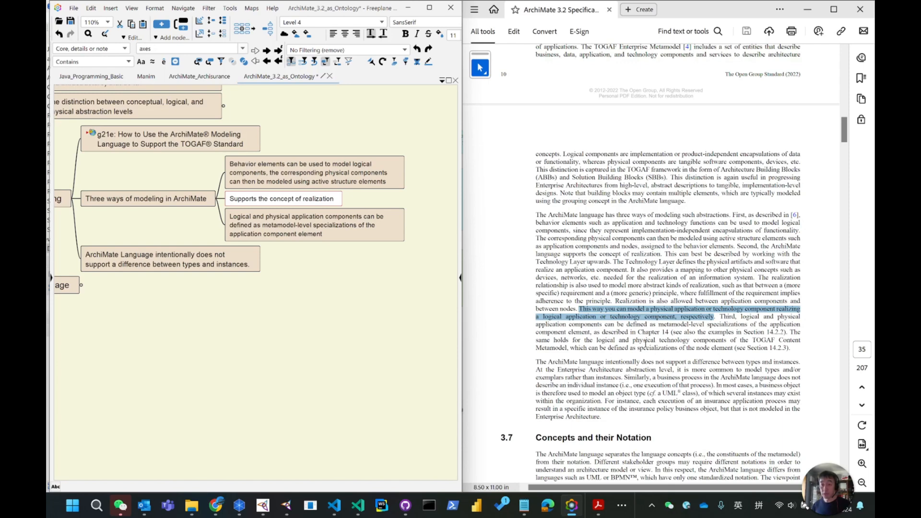
Select the Chapter 14 reference in the PDF and browse the mind map around the abstraction modeling branch.
{"action": "left_click_drag", "start_coordinate": [639, 332], "coordinate": [669, 334]}
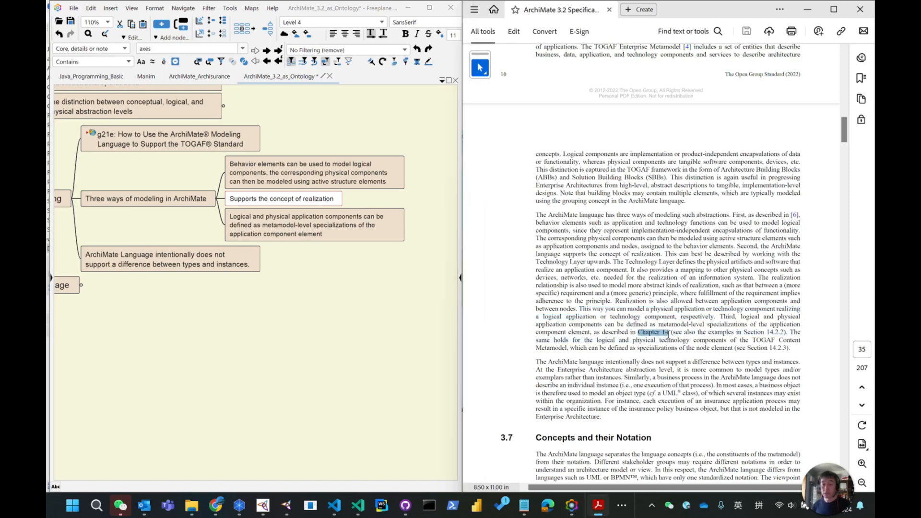
{"action": "key", "text": "alt+Tab"}
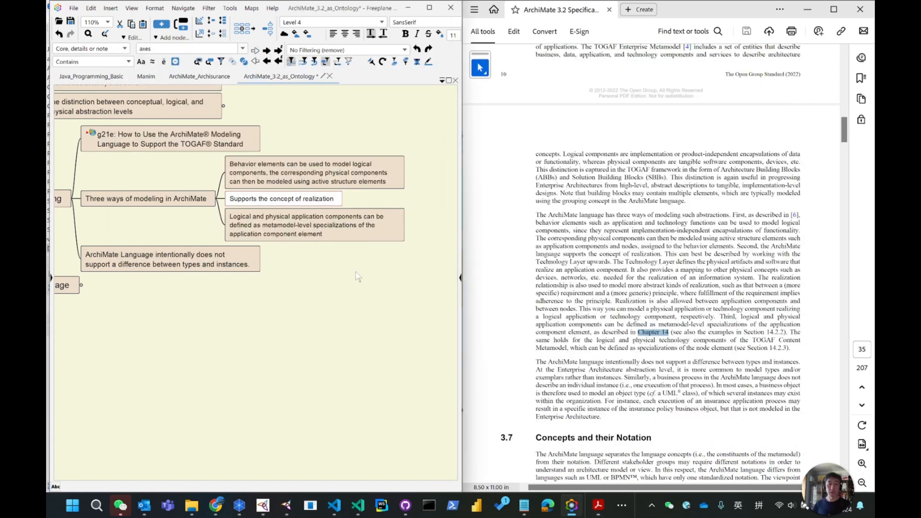
{"action": "left_click_drag", "start_coordinate": [125, 363], "coordinate": [441, 139]}
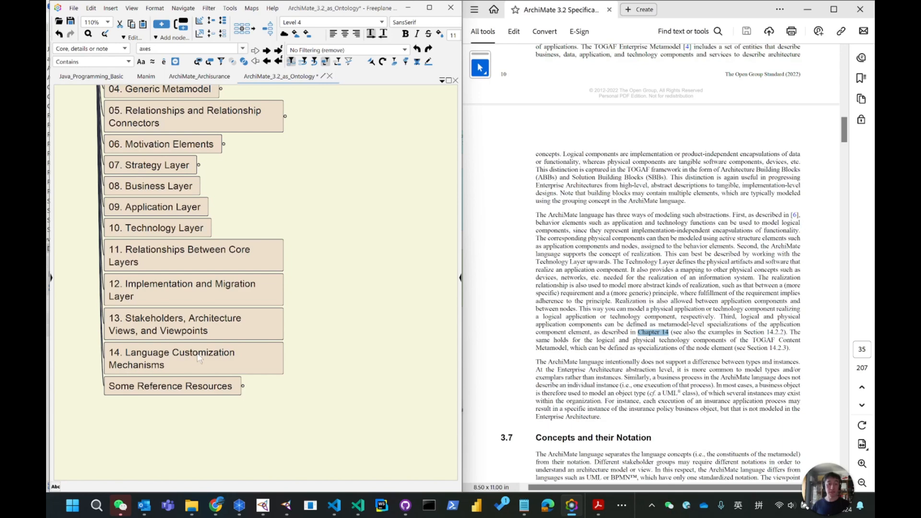
{"action": "left_click_drag", "start_coordinate": [384, 165], "coordinate": [206, 381]}
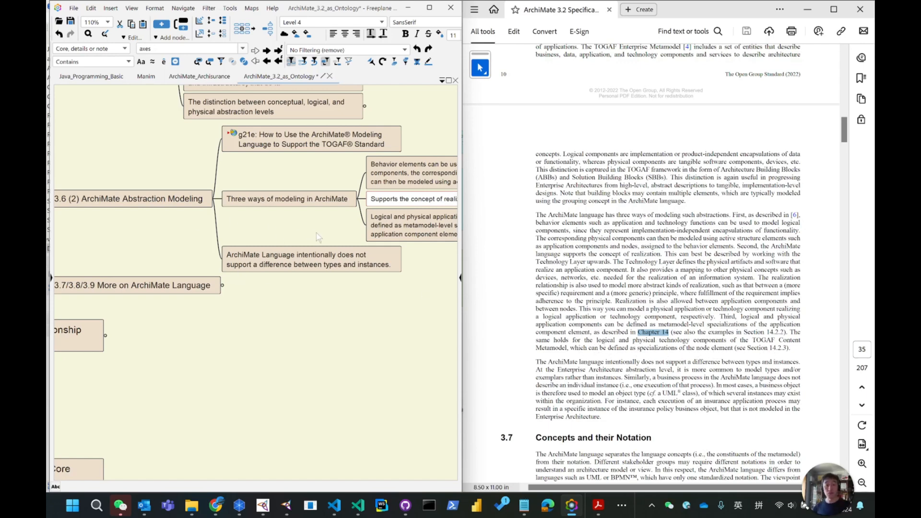
{"action": "left_click_drag", "start_coordinate": [308, 235], "coordinate": [146, 257]}
{"action": "left_click", "coordinate": [353, 263]}
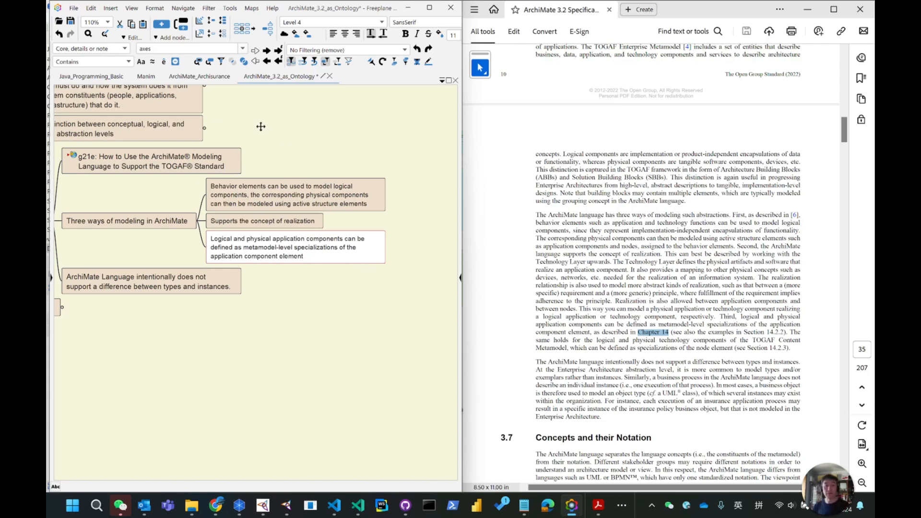
{"action": "left_click_drag", "start_coordinate": [260, 126], "coordinate": [344, 130]}
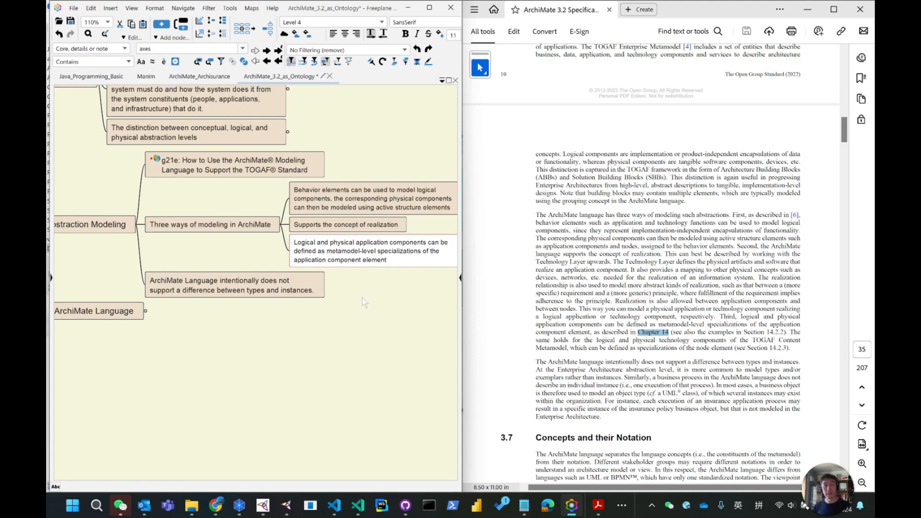
{"action": "left_click_drag", "start_coordinate": [362, 298], "coordinate": [280, 306]}
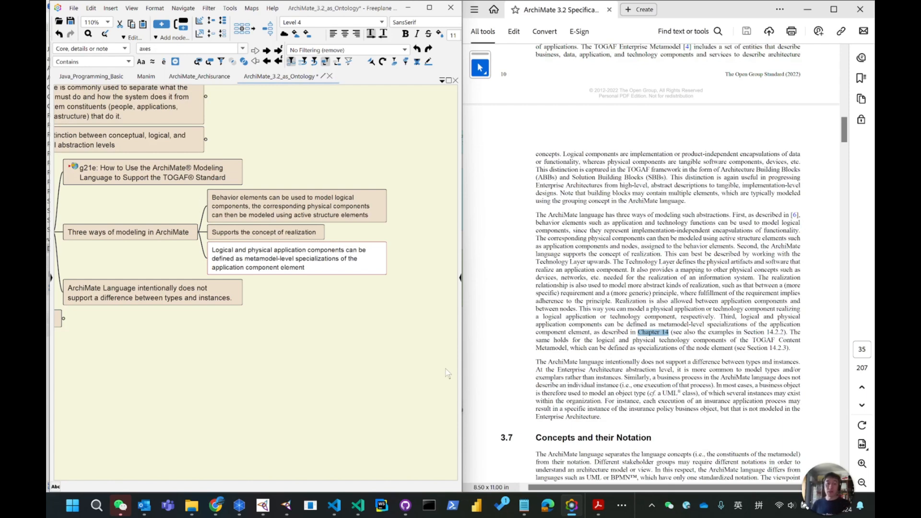
Follow the Section 14.2.2 link in the PDF and select the heading about specializations of Application Layer elements.
{"action": "right_click", "coordinate": [774, 336]}
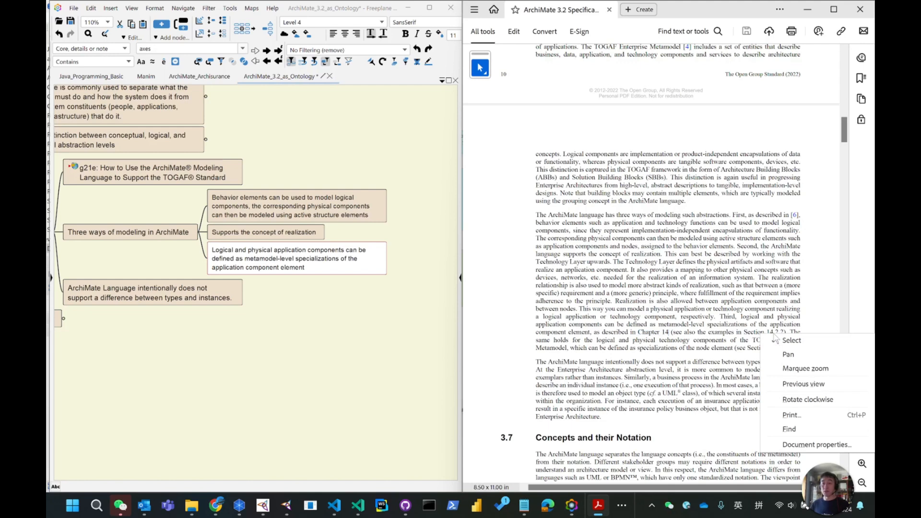
{"action": "left_click", "coordinate": [775, 332]}
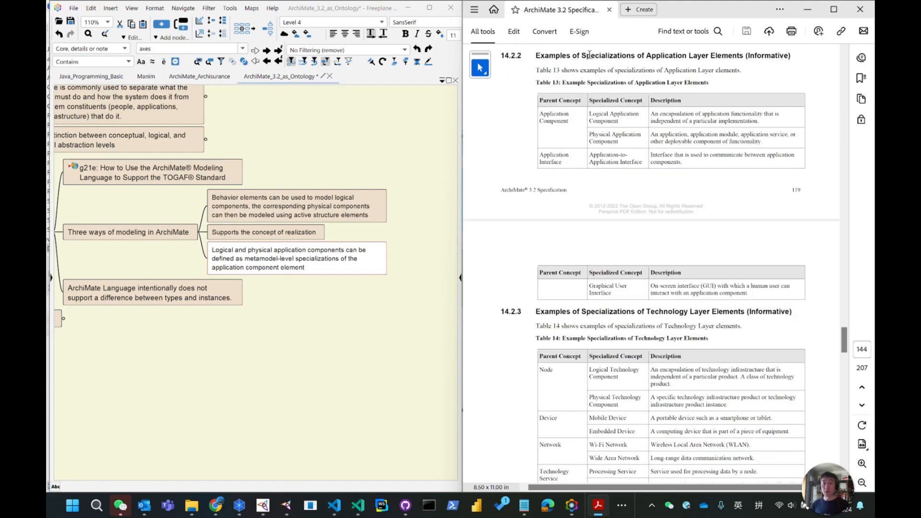
{"action": "left_click_drag", "start_coordinate": [583, 56], "coordinate": [708, 58]}
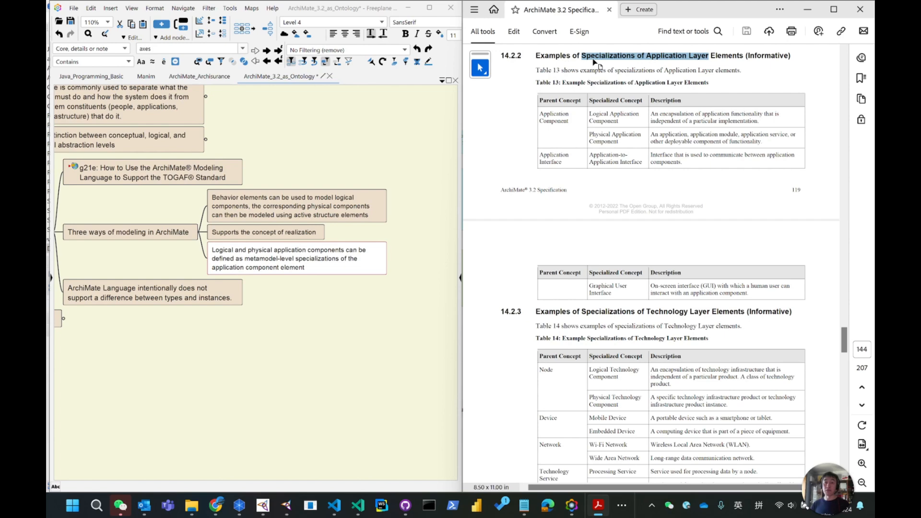
{"action": "left_click", "coordinate": [486, 75]}
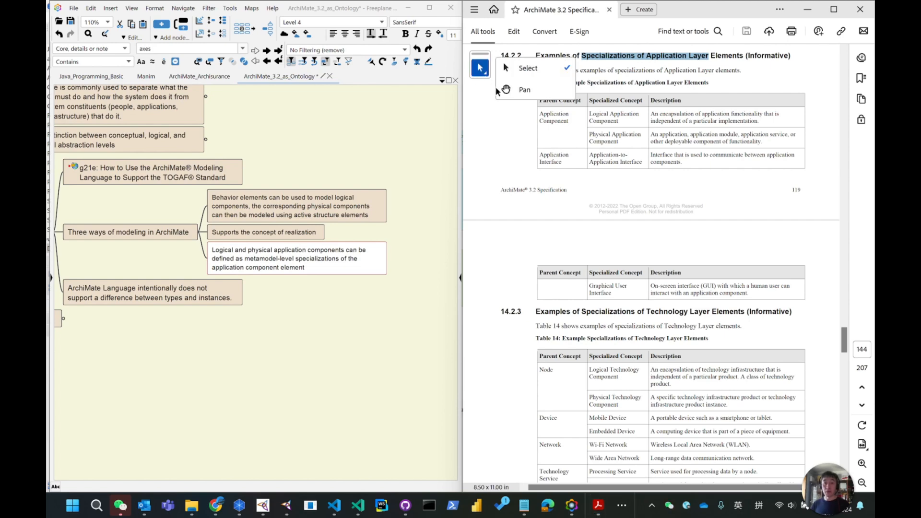
{"action": "left_click", "coordinate": [494, 148]}
Return the PDF to the Section 3.6 text on abstraction modeling.
{"action": "left_click", "coordinate": [181, 370]}
{"action": "left_click_drag", "start_coordinate": [182, 371], "coordinate": [325, 358]}
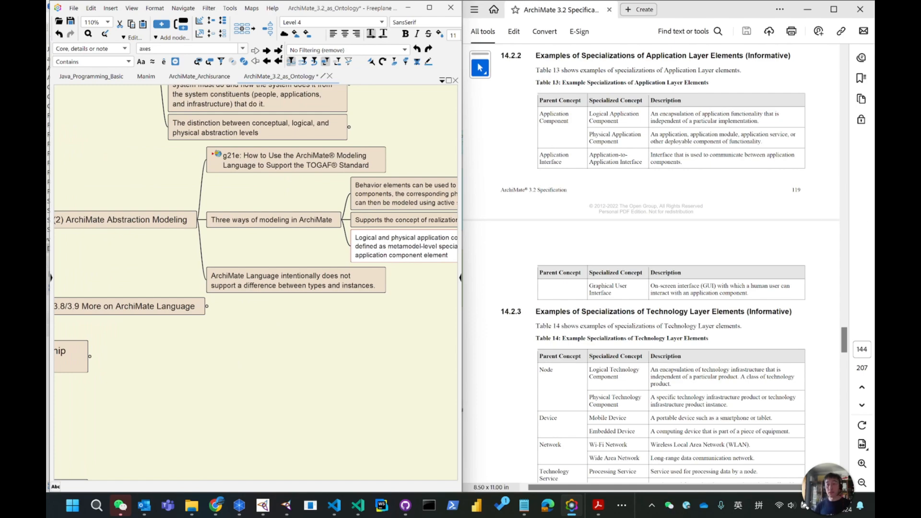
{"action": "left_click_drag", "start_coordinate": [844, 339], "coordinate": [826, 123]}
{"action": "scroll", "coordinate": [658, 292], "scroll_direction": "down", "scroll_amount": 5}
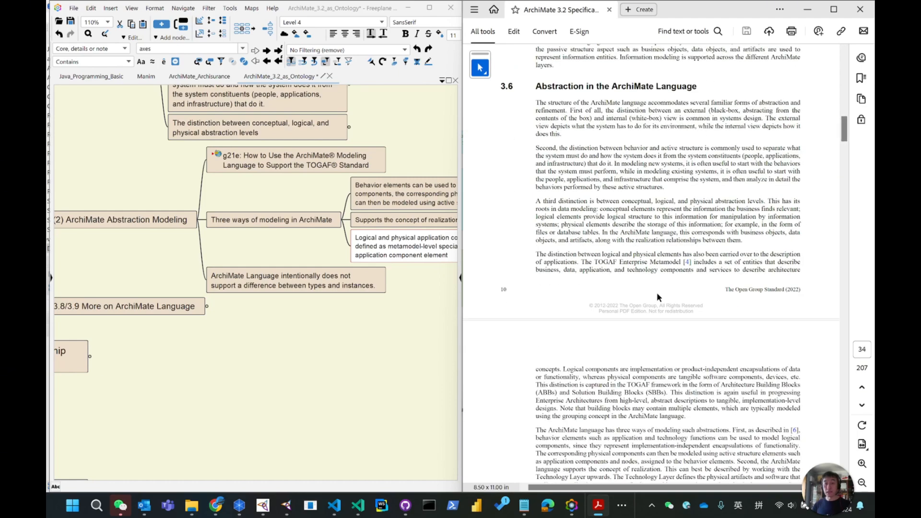
{"action": "scroll", "coordinate": [657, 292], "scroll_direction": "down", "scroll_amount": 5}
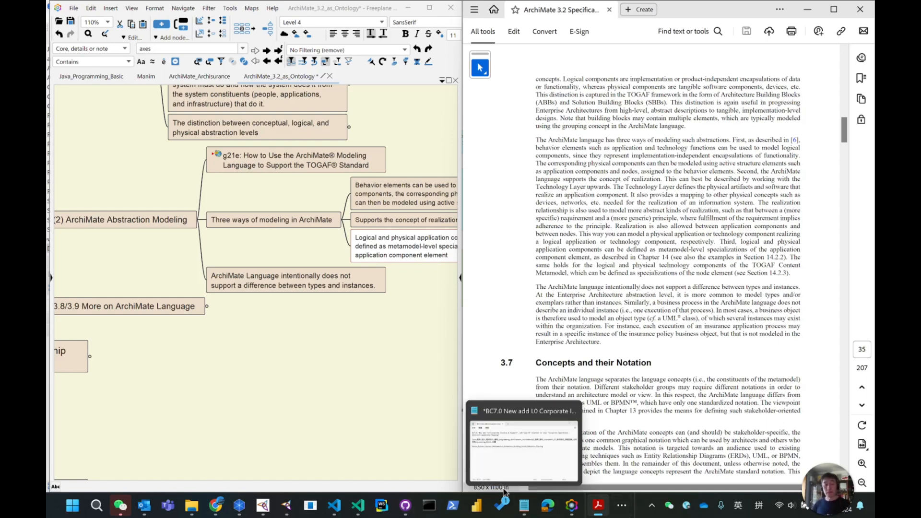
In Archi, nudge the nested Application Component slightly upward inside the larger Application Component.
{"action": "left_click", "coordinate": [240, 505]}
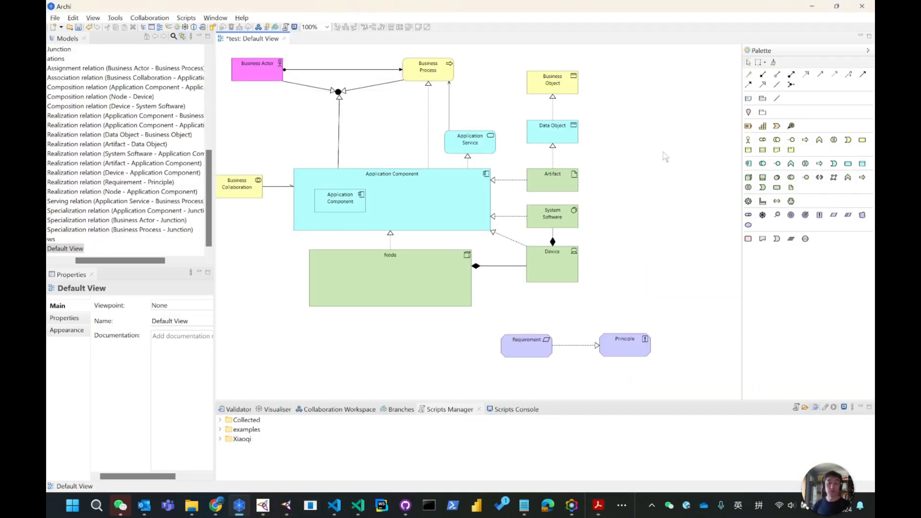
{"action": "left_click", "coordinate": [560, 137]}
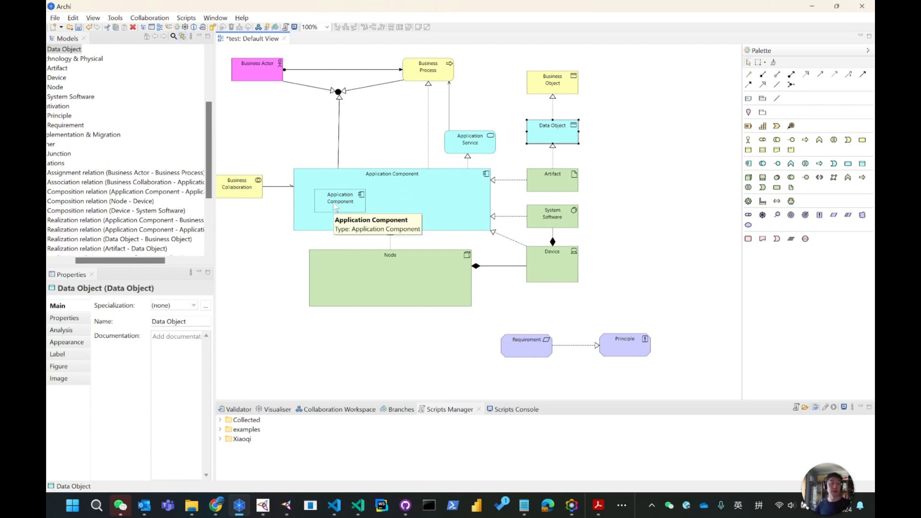
{"action": "mouse_move", "coordinate": [336, 207]}
{"action": "left_mouse_down"}
{"action": "mouse_move", "coordinate": [247, 245]}
{"action": "mouse_move", "coordinate": [247, 257]}
{"action": "mouse_move", "coordinate": [333, 195]}
{"action": "left_mouse_up"}
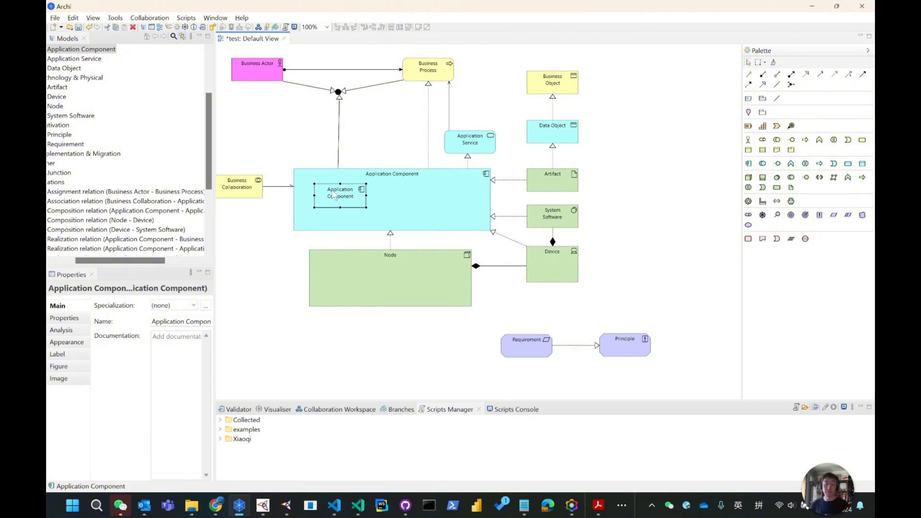
Examine the Element class in the Protégé ontology's Entities, Individuals and Classes views, then minimize Protégé and Archi.
{"action": "mouse_move", "coordinate": [216, 505]}
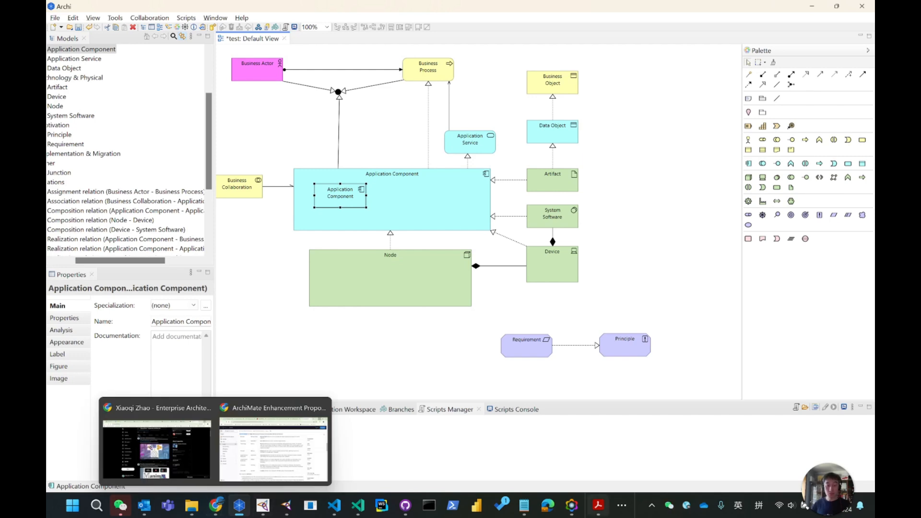
{"action": "left_click", "coordinate": [286, 505]}
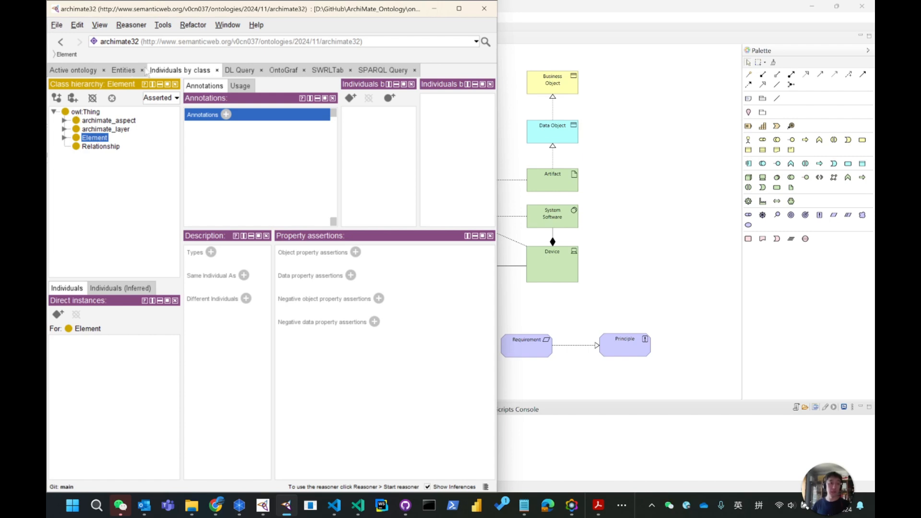
{"action": "left_click", "coordinate": [123, 71]}
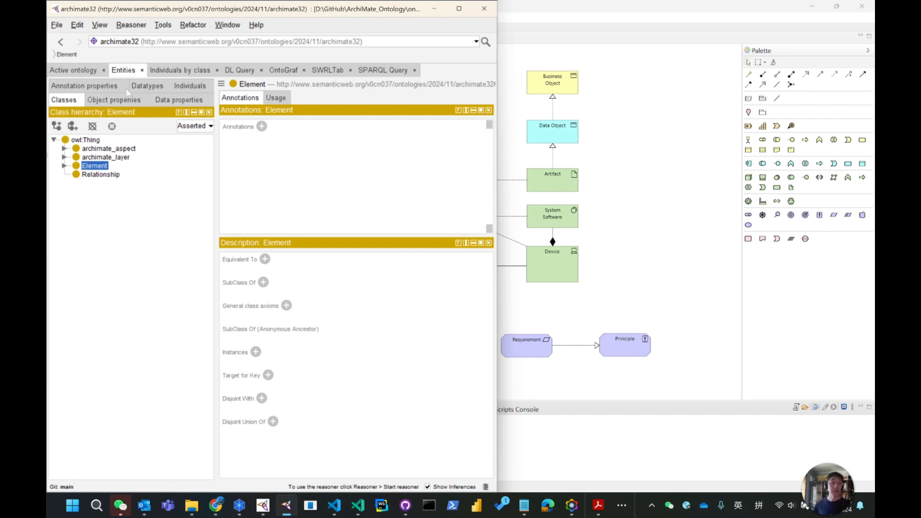
{"action": "left_click", "coordinate": [188, 88]}
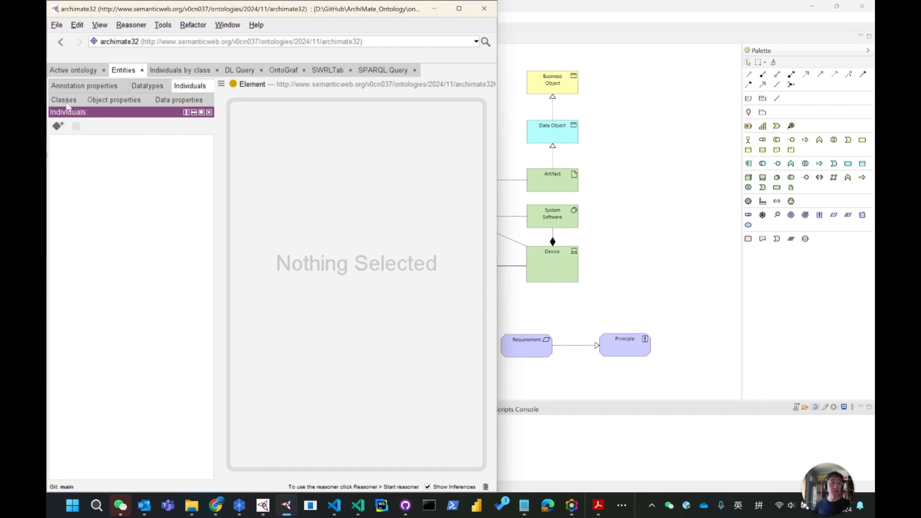
{"action": "left_click", "coordinate": [67, 101]}
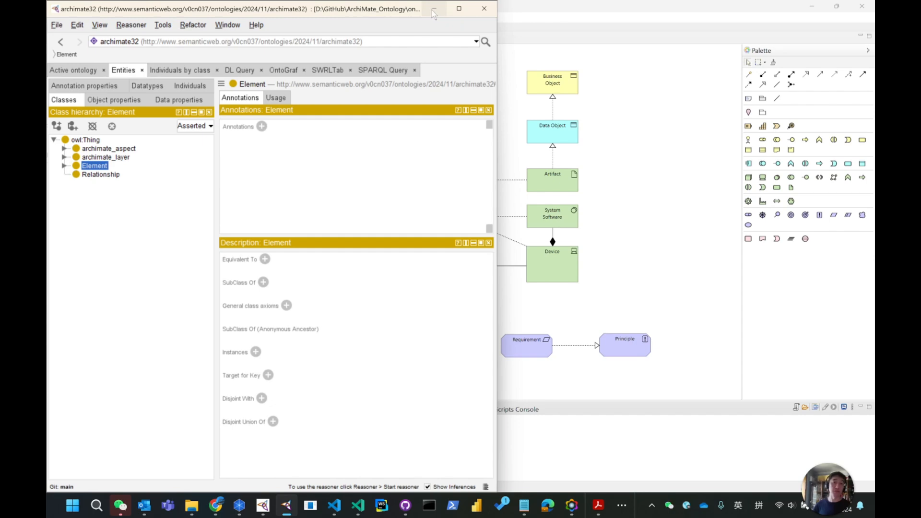
{"action": "left_click", "coordinate": [433, 9]}
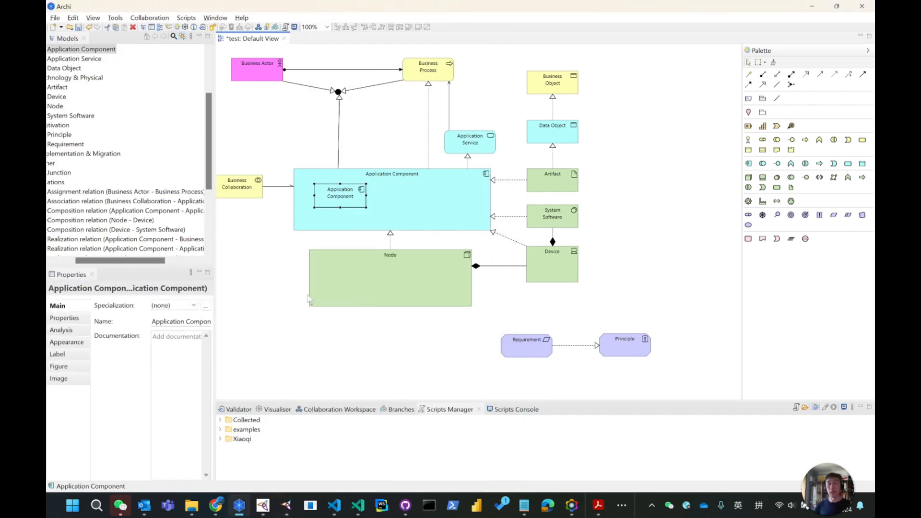
{"action": "left_click", "coordinate": [812, 6]}
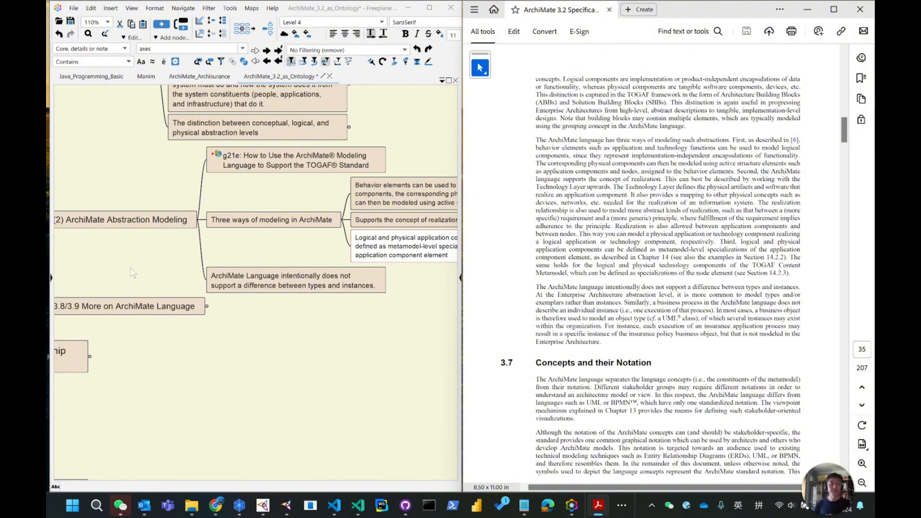
Browse the Language Structure branch of the mind map alongside the Section 3.6 and 3.7 text.
{"action": "left_click_drag", "start_coordinate": [133, 272], "coordinate": [263, 269]}
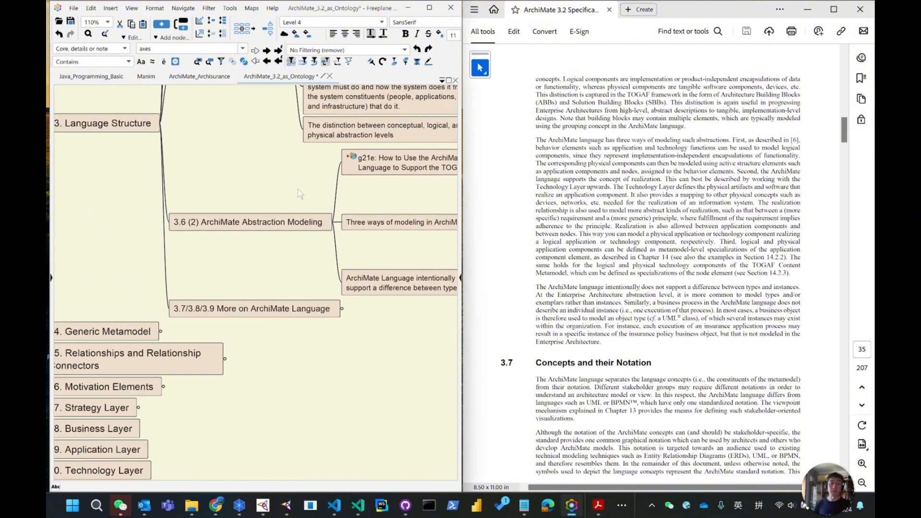
{"action": "scroll", "coordinate": [297, 190], "scroll_direction": "up", "scroll_amount": 4}
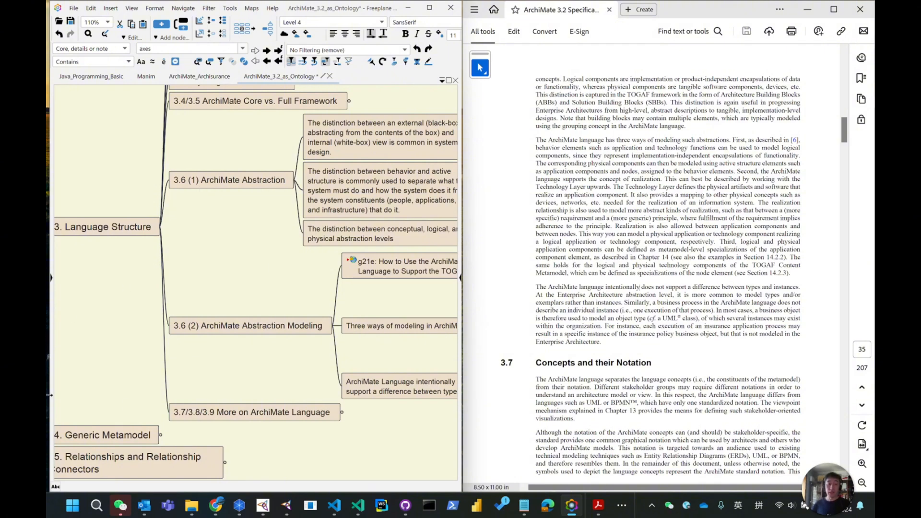
{"action": "scroll", "coordinate": [574, 355], "scroll_direction": "down", "scroll_amount": 3}
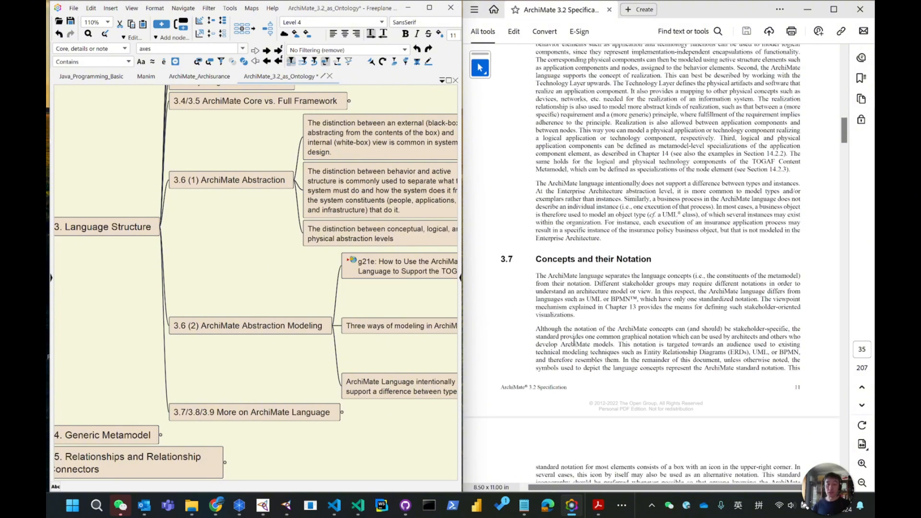
{"action": "left_click_drag", "start_coordinate": [93, 258], "coordinate": [138, 251]}
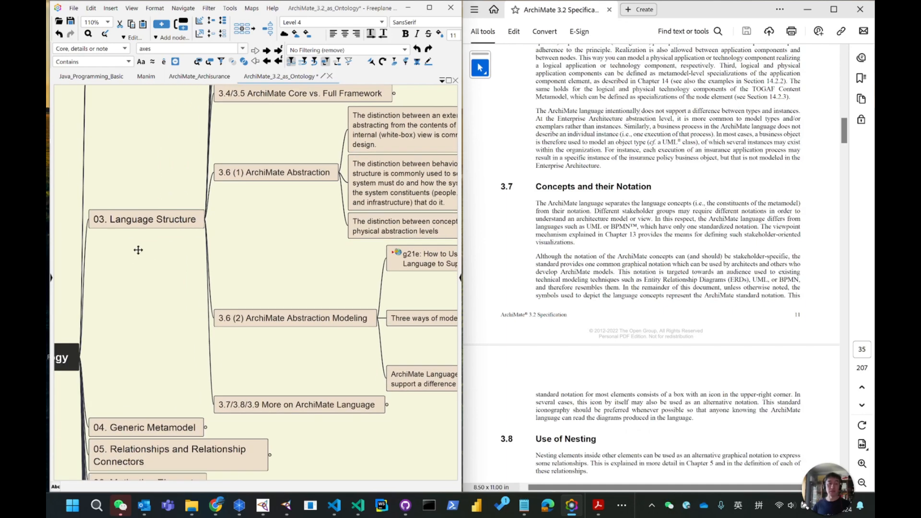